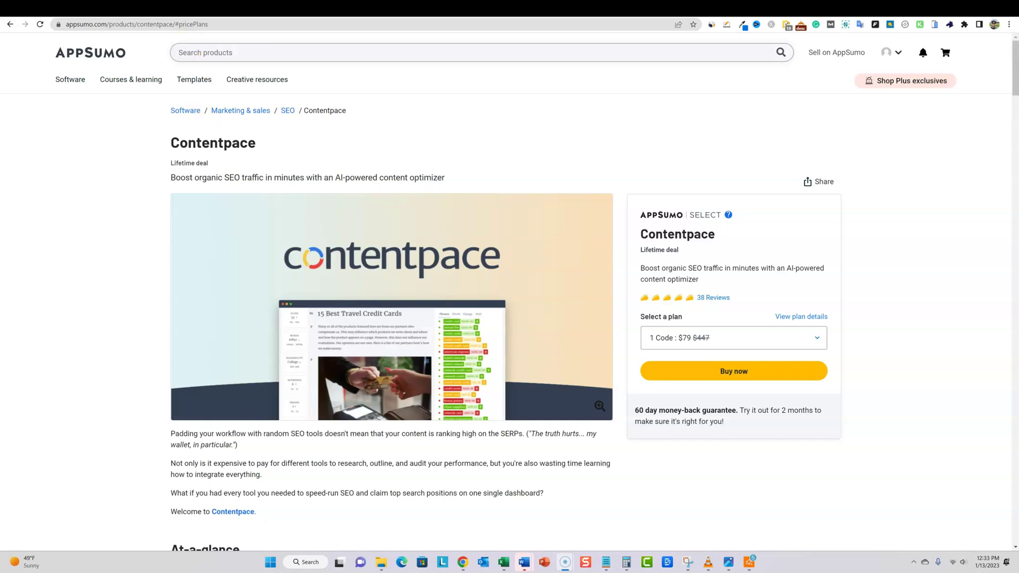
# - Switch to the Originality.AI tab showing the scan result: 52% original, 48% AI
pyautogui.click(433, 5)
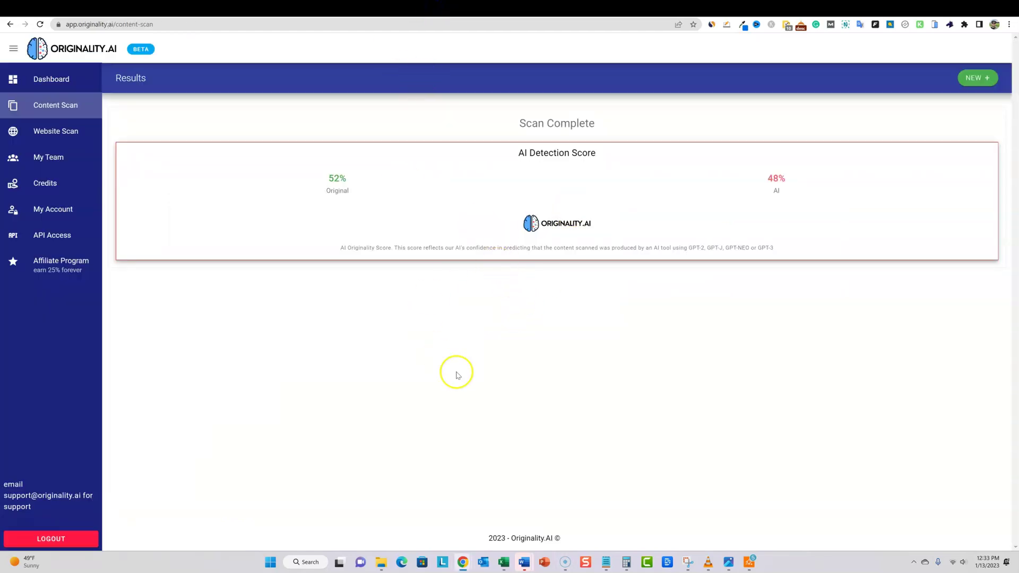
# - Highlight the 52% Original score, then return to the AppSumo Contentpace deal page
pyautogui.moveTo(333, 185); pyautogui.dragTo(354, 200)
pyautogui.click(330, 173)
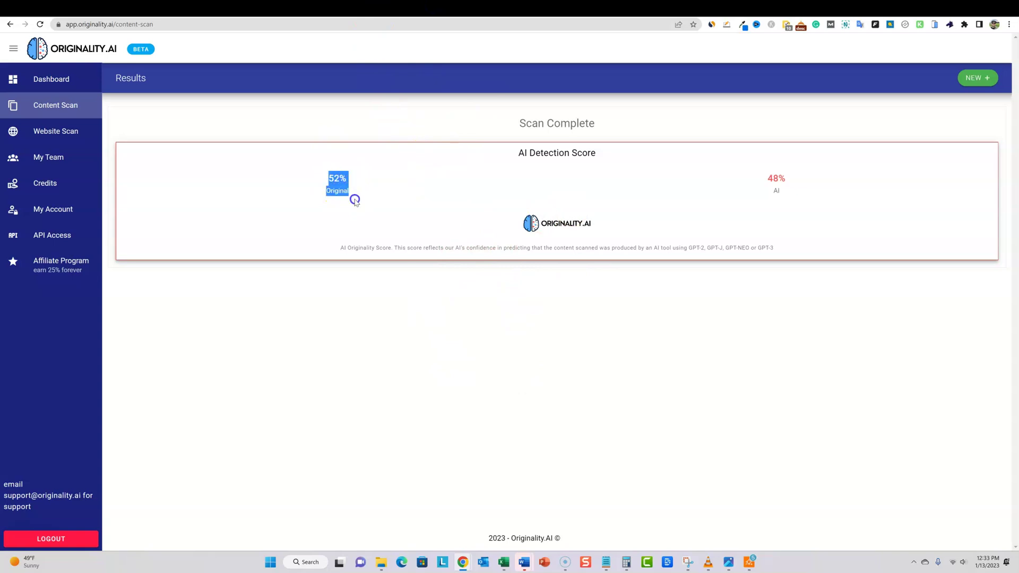
pyautogui.click(357, 131)
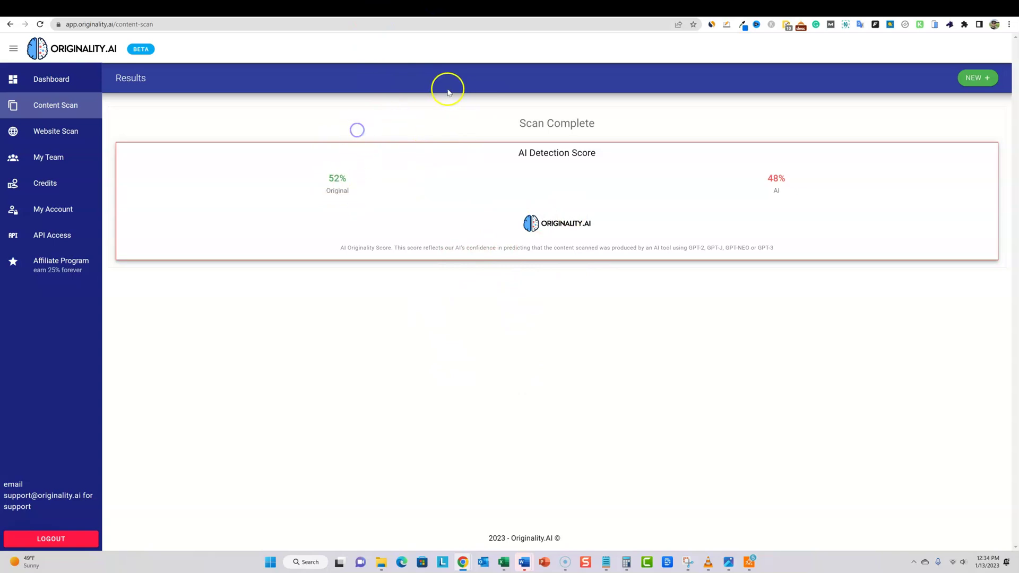
pyautogui.click(342, 8)
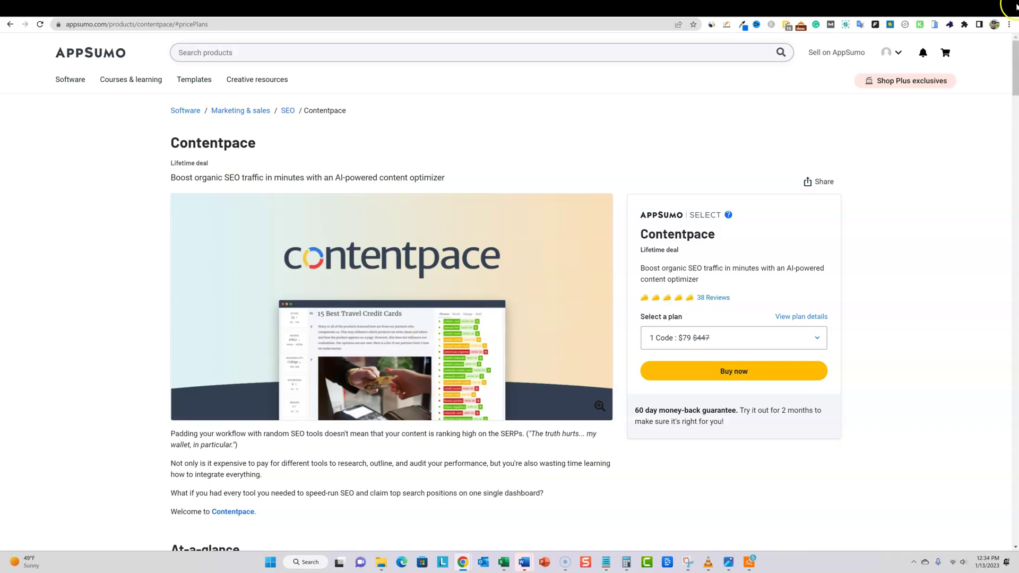
# - Open an Incognito window and enter 'how to make money selling tumblers' in the address bar
pyautogui.click(805, 9)
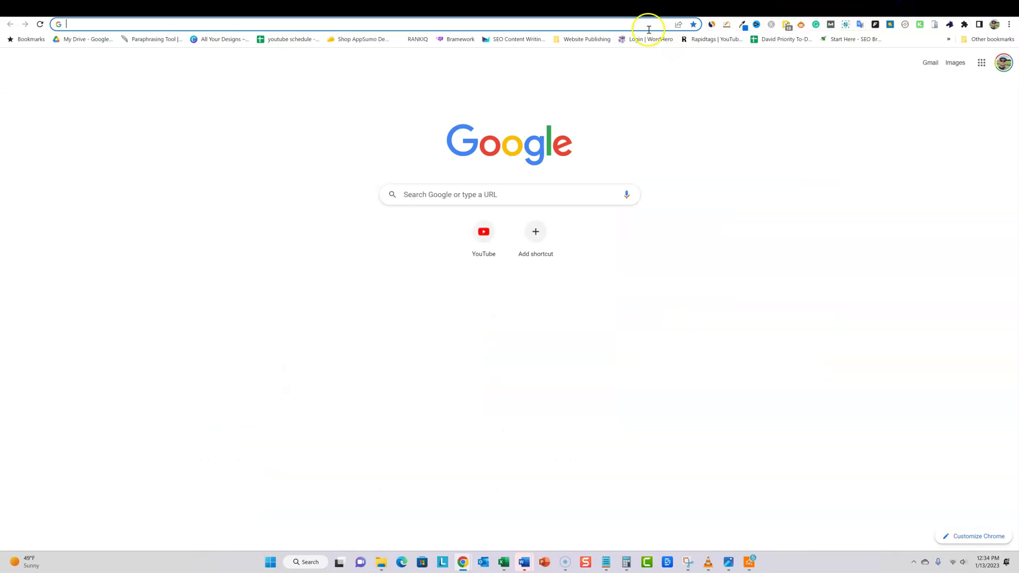
pyautogui.click(330, 7)
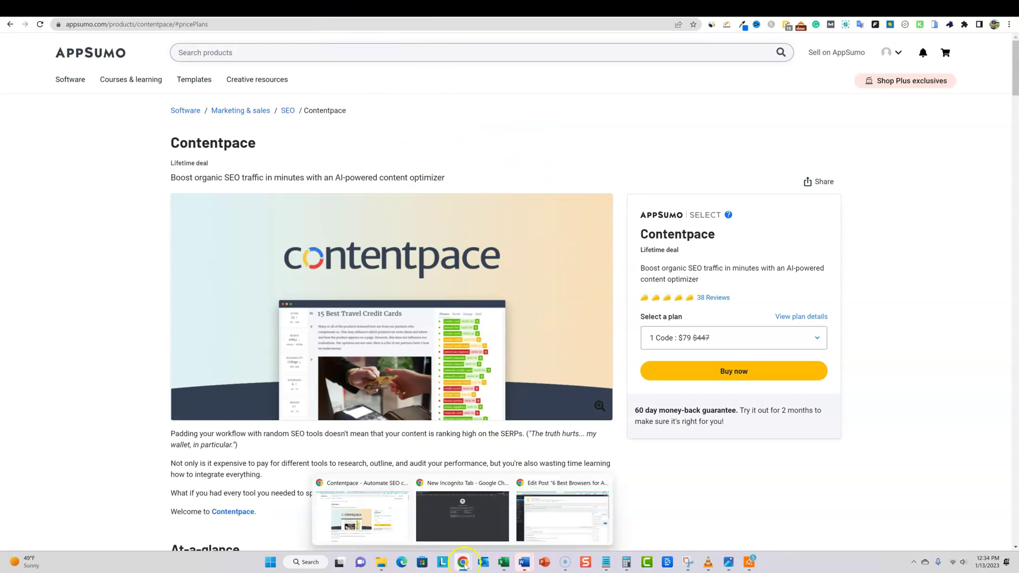
pyautogui.hotkey('ctrl', 'shift', 'n')
pyautogui.click(118, 24)
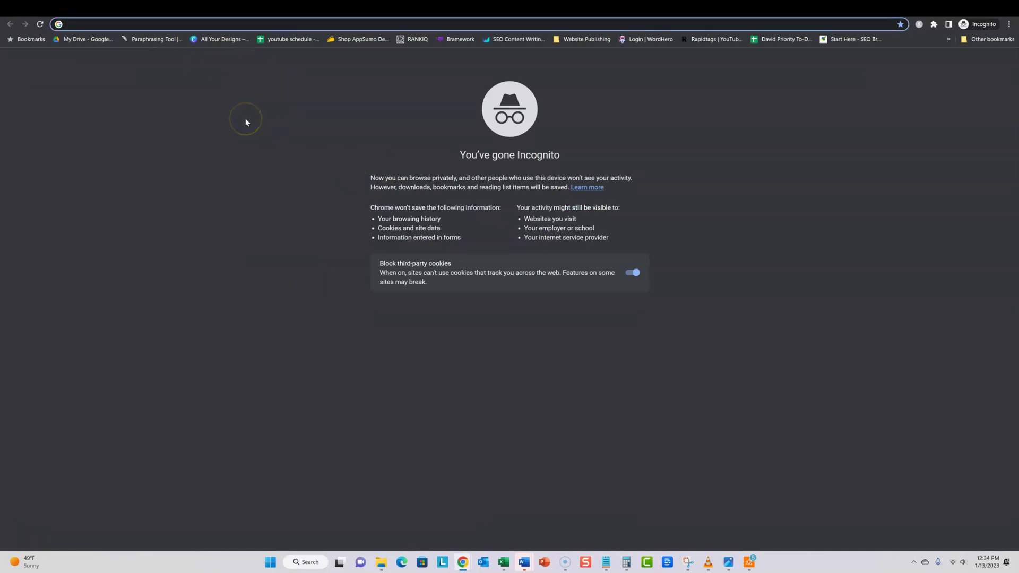
pyautogui.write('how to mak')
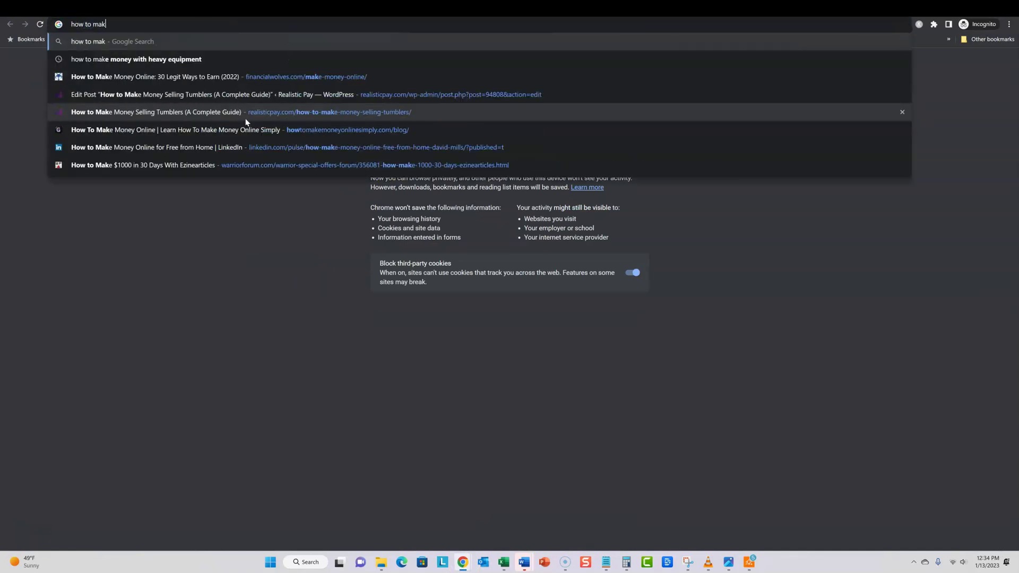
pyautogui.write('e money selling')
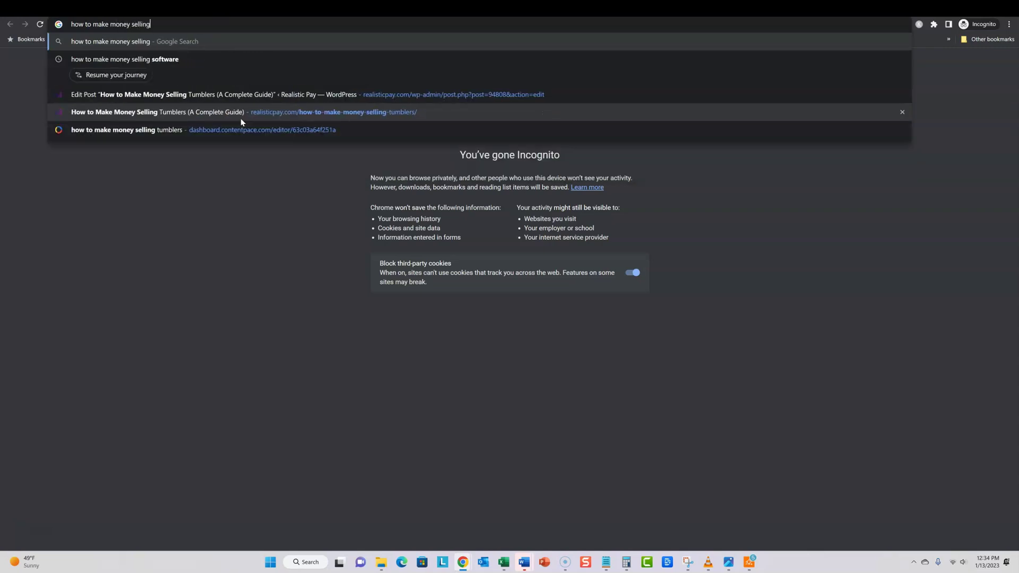
pyautogui.write(' tumbler')
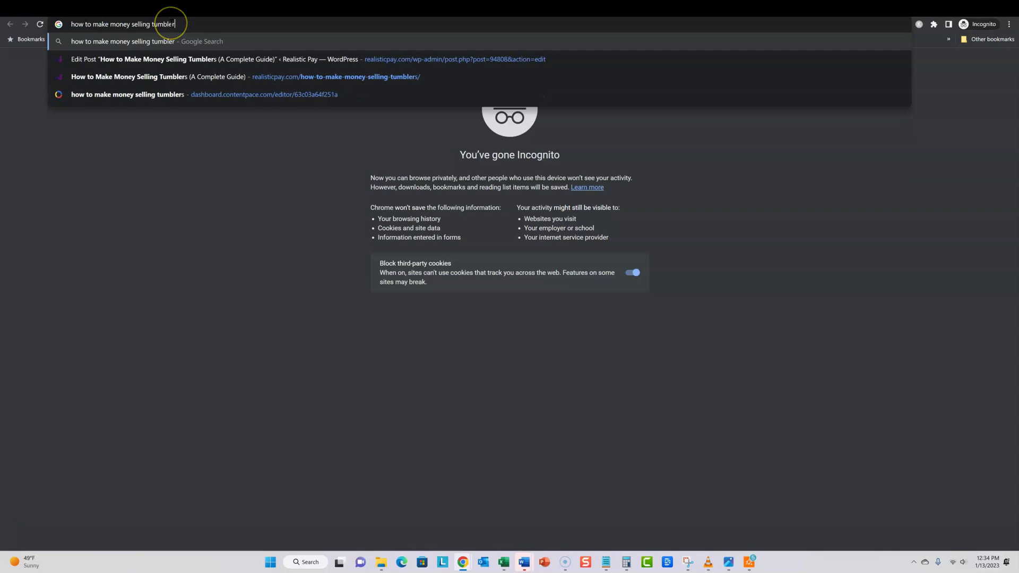
pyautogui.write('s')
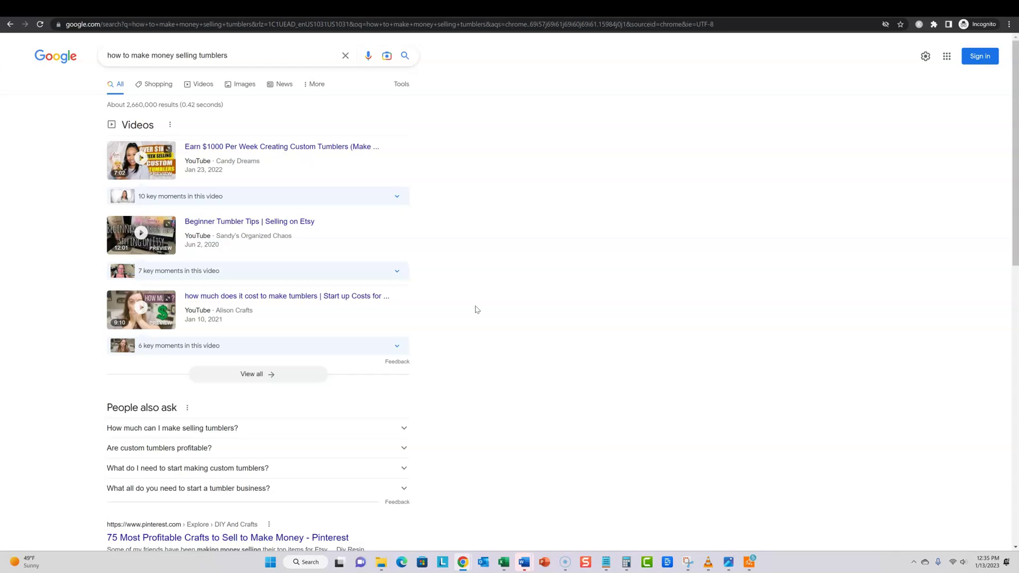
# - Scroll through the Google results for 'how to make money selling tumblers'
pyautogui.scroll(-3, 477, 310)
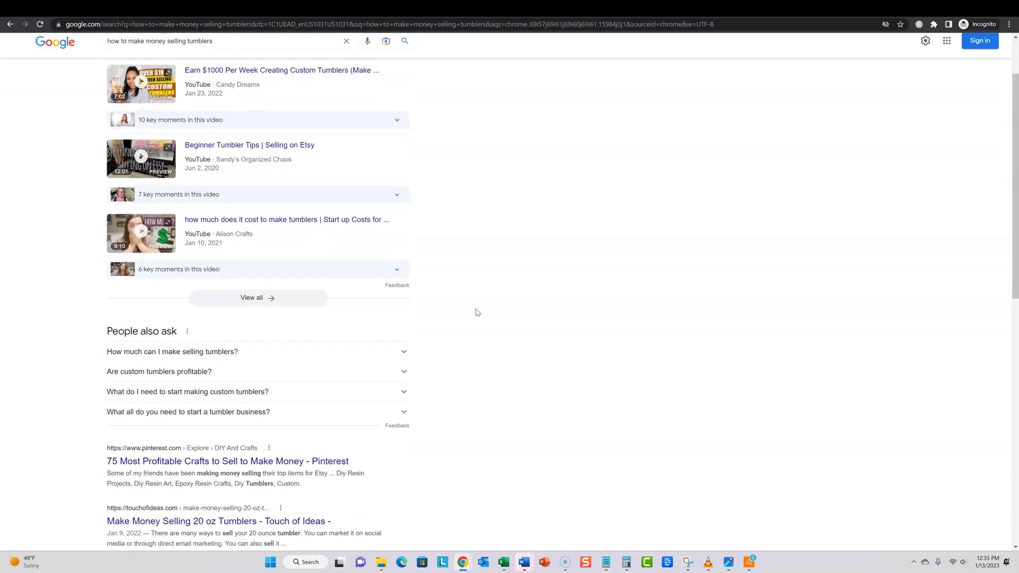
pyautogui.scroll(-2, 546, 345)
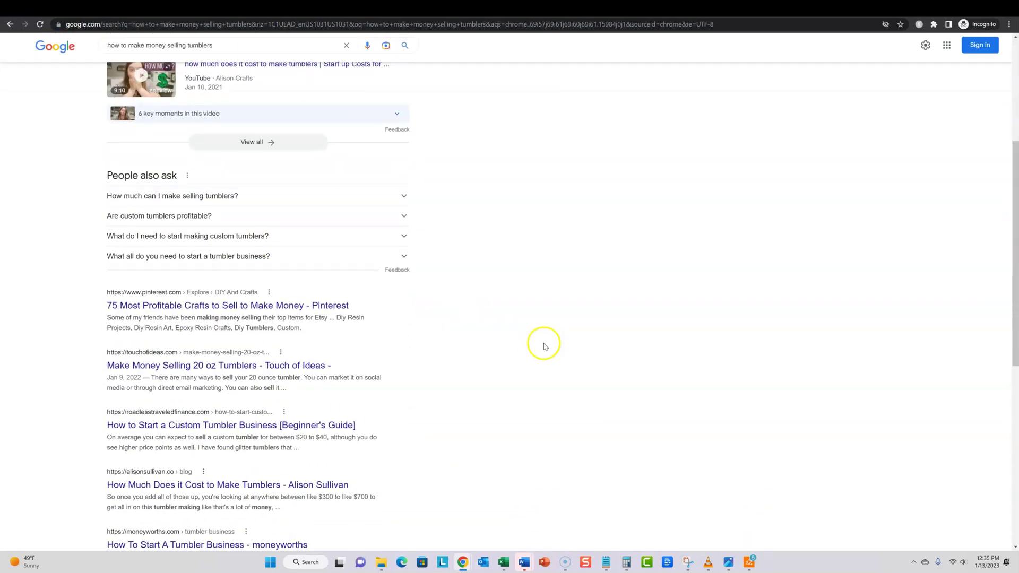
pyautogui.scroll(-2, 279, 310)
pyautogui.scroll(-4, 279, 310)
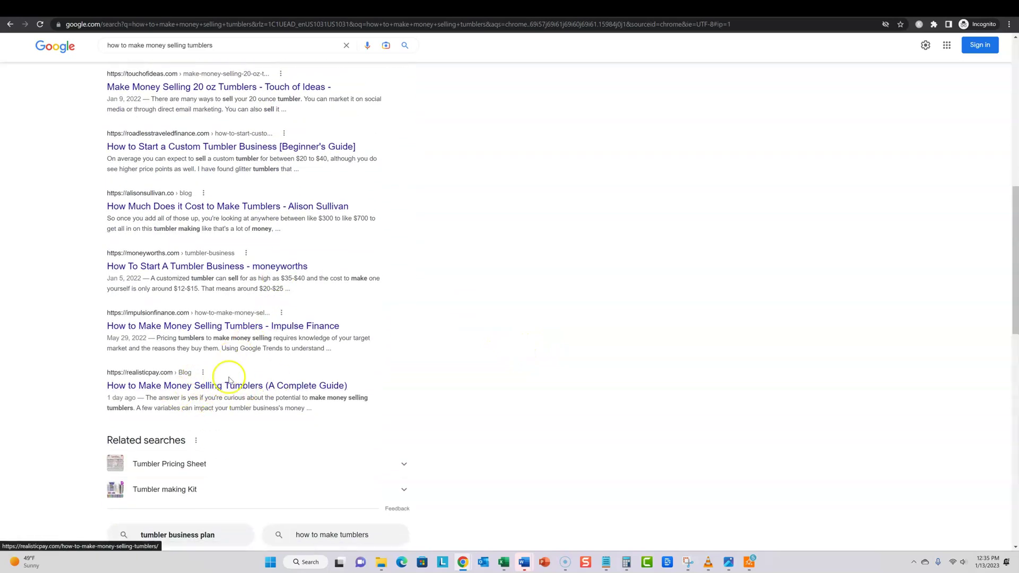
pyautogui.scroll(-2, 228, 378)
pyautogui.scroll(-4, 217, 300)
pyautogui.scroll(4, 217, 271)
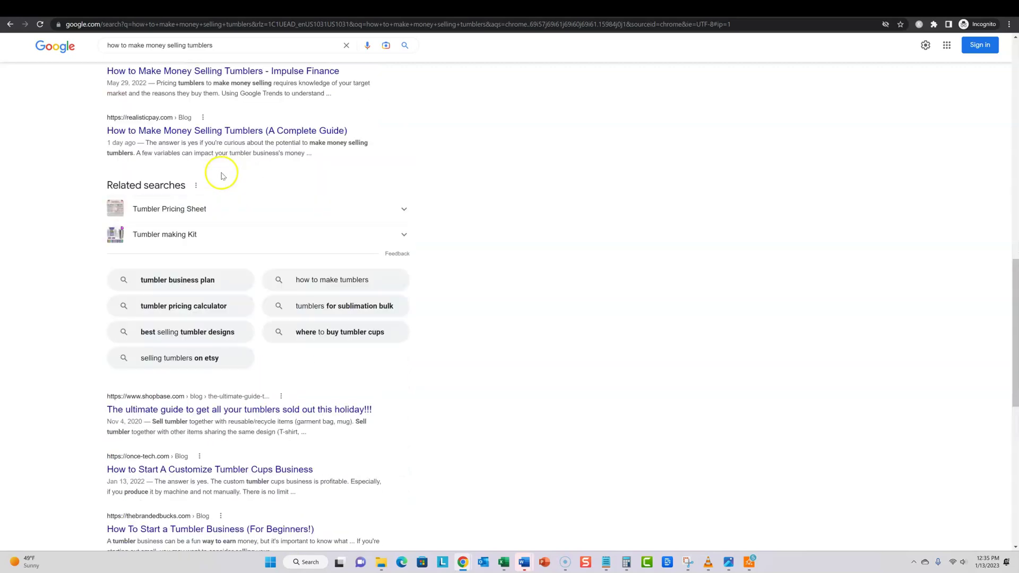
pyautogui.scroll(8, 177, 296)
pyautogui.scroll(3, 228, 297)
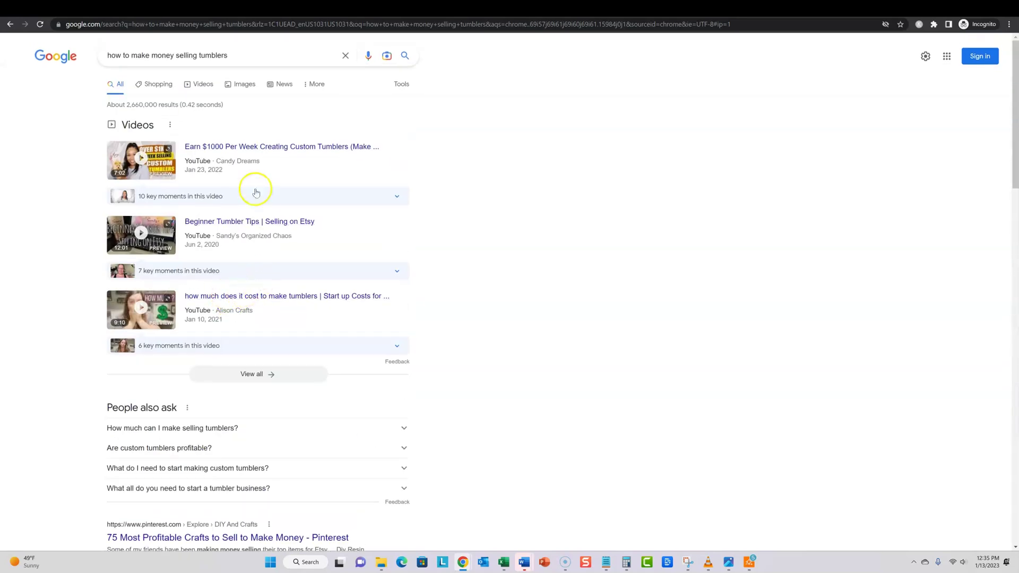
pyautogui.scroll(-5, 270, 244)
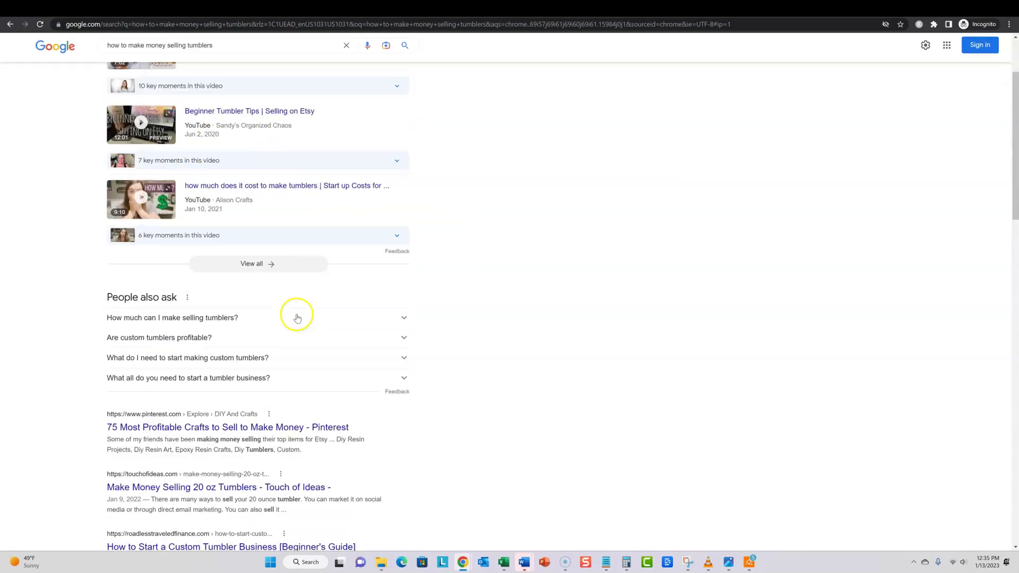
pyautogui.scroll(-2, 269, 242)
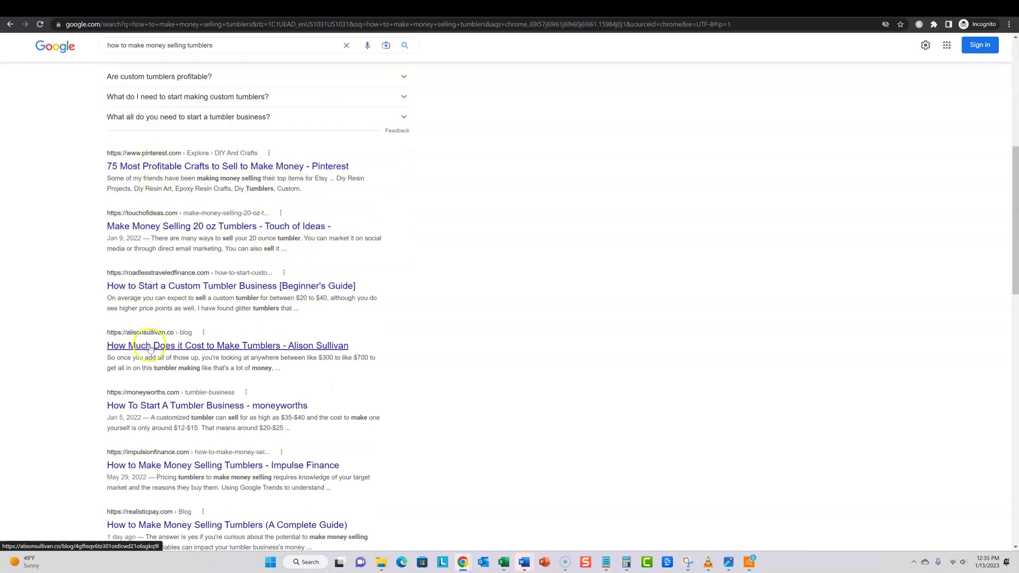
# - Bring up the context menu on the realisticpay.com result and scroll back to it on page one
pyautogui.rightClick(165, 525)
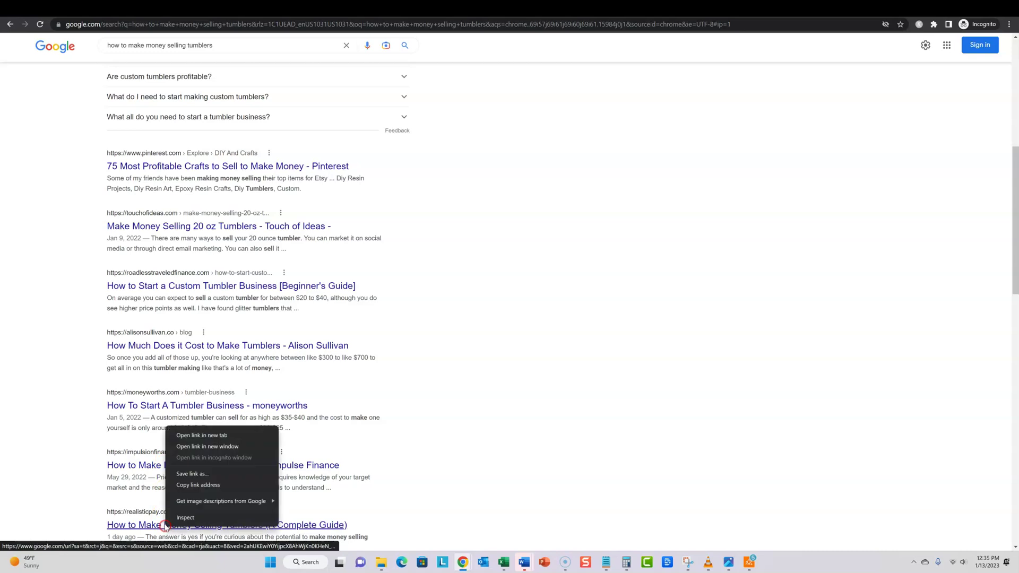
pyautogui.scroll(-2, 154, 493)
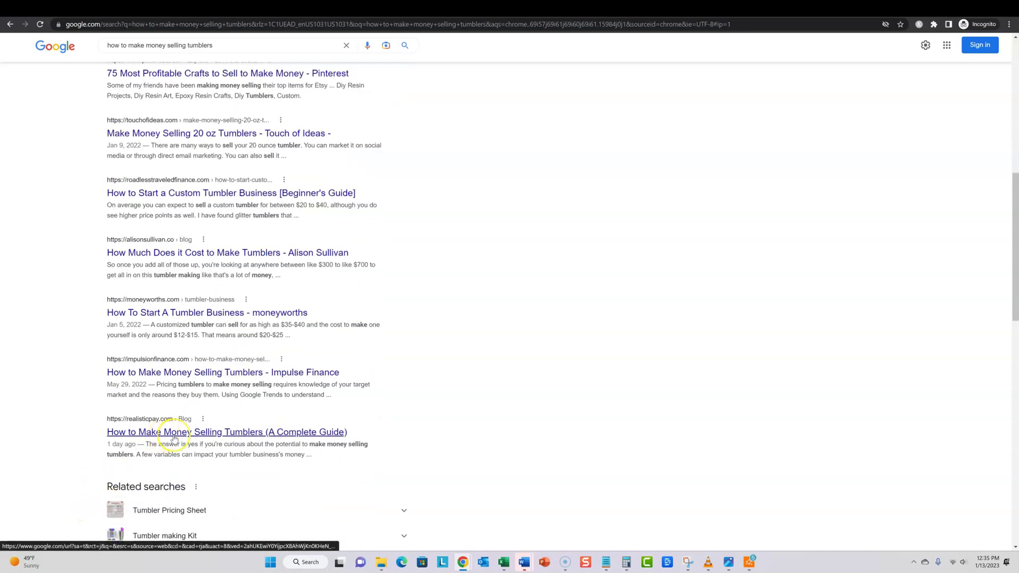
pyautogui.scroll(8, 175, 438)
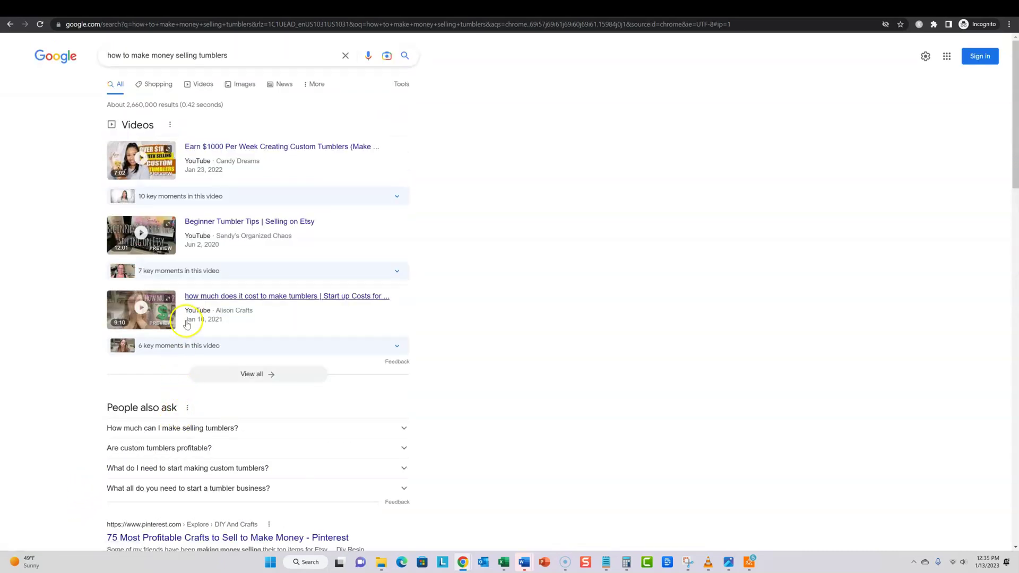
pyautogui.scroll(-1, 313, 334)
pyautogui.scroll(1, 302, 282)
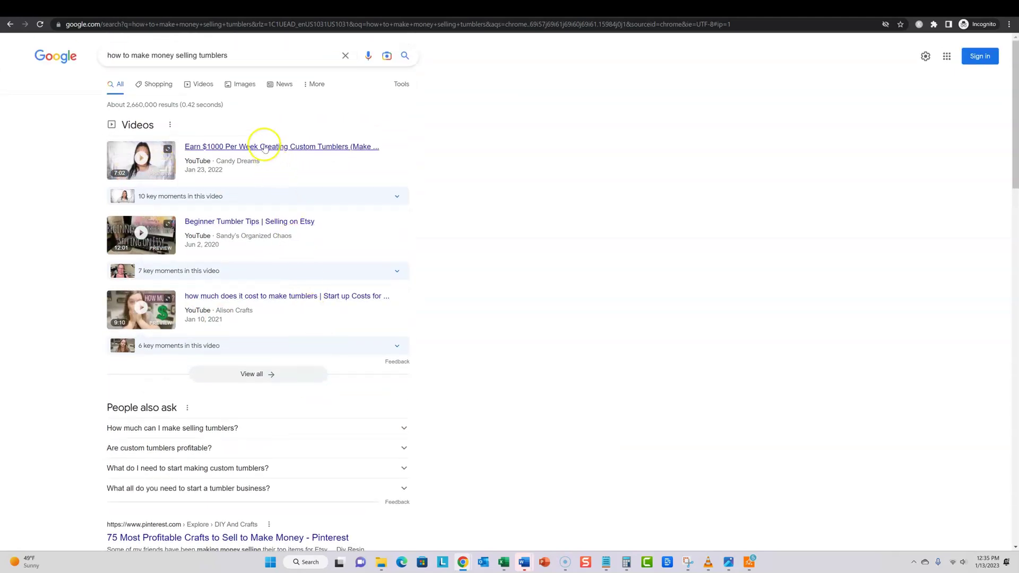
pyautogui.scroll(-4, 234, 321)
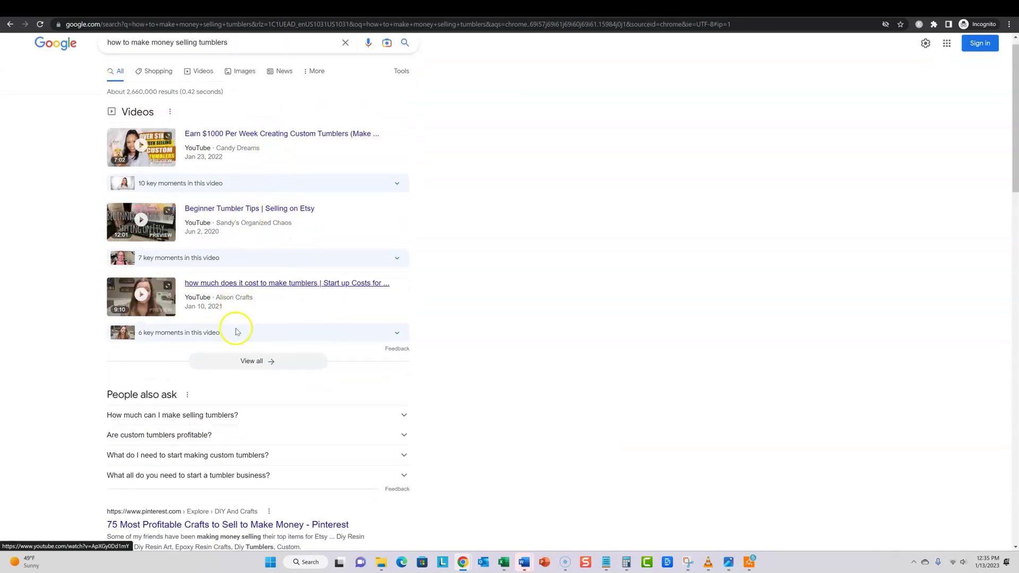
pyautogui.scroll(-3, 207, 475)
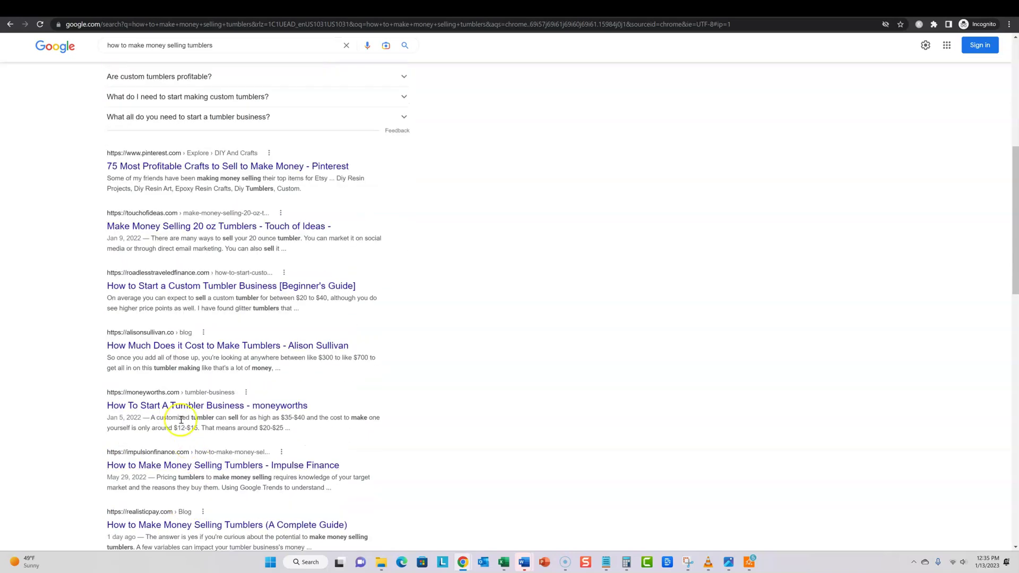
pyautogui.scroll(-3, 286, 390)
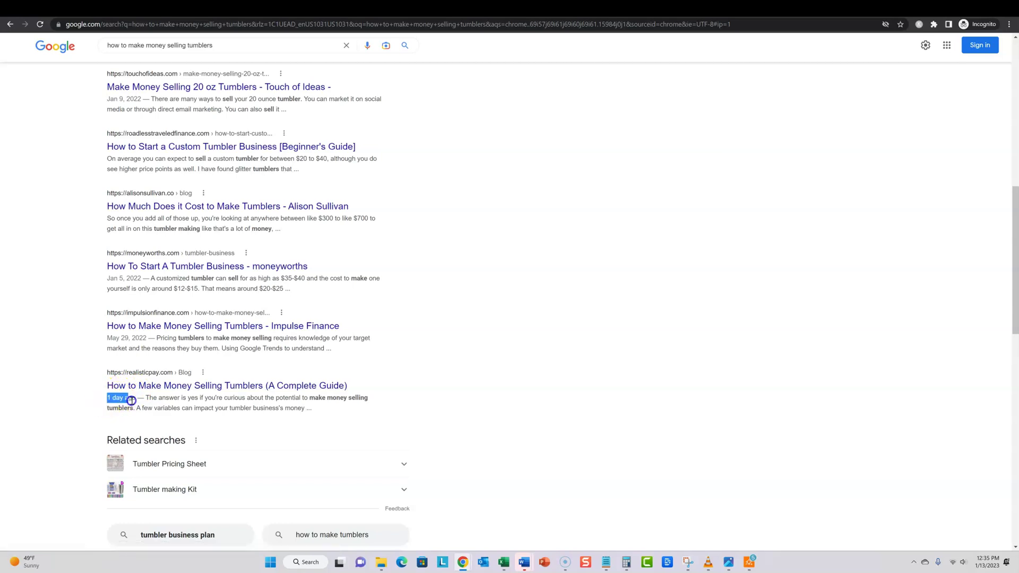
# - Highlight the realisticpay.com result's snippet lines, including its '1 day ago' date
pyautogui.moveTo(151, 401); pyautogui.dragTo(373, 413)
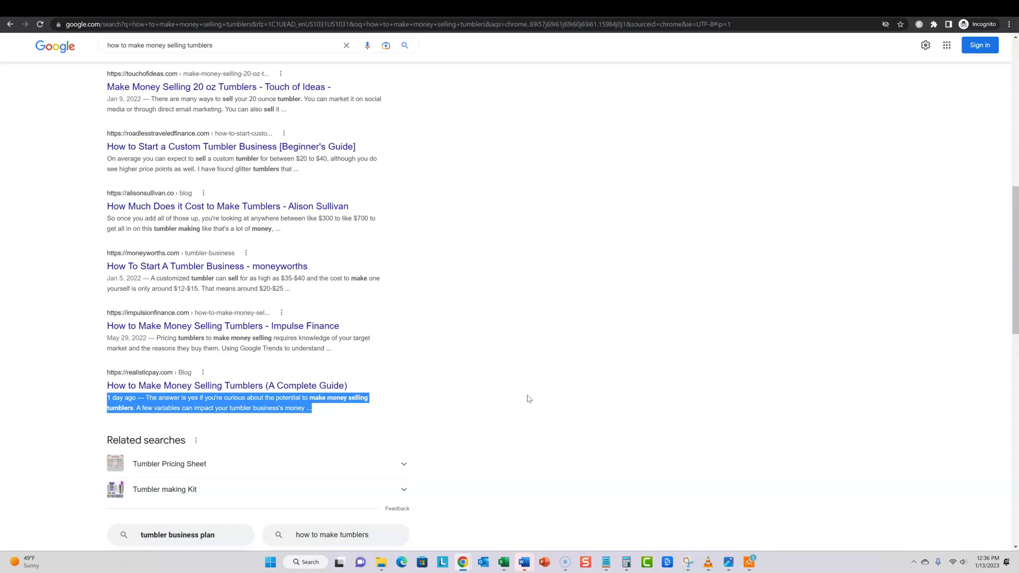
pyautogui.click(94, 403)
pyautogui.moveTo(115, 398); pyautogui.dragTo(380, 412)
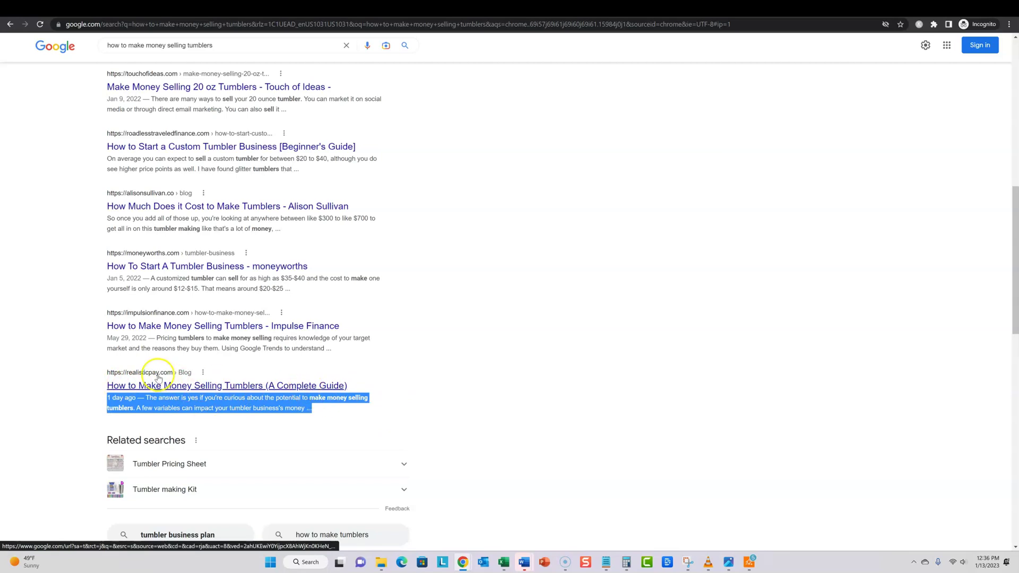
pyautogui.click(186, 386)
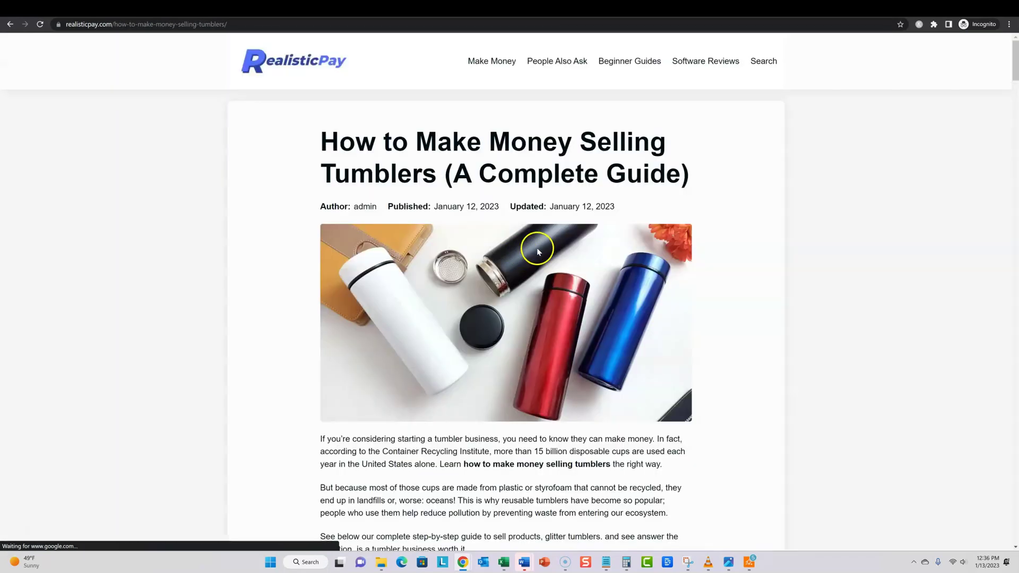
pyautogui.scroll(-1, 718, 284)
pyautogui.scroll(1, 718, 284)
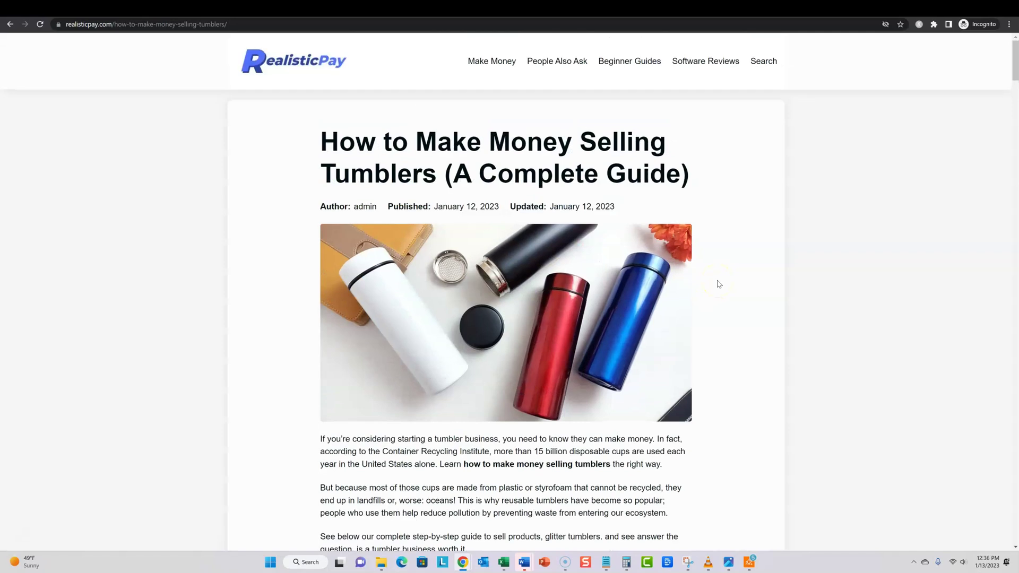
pyautogui.scroll(-1, 725, 280)
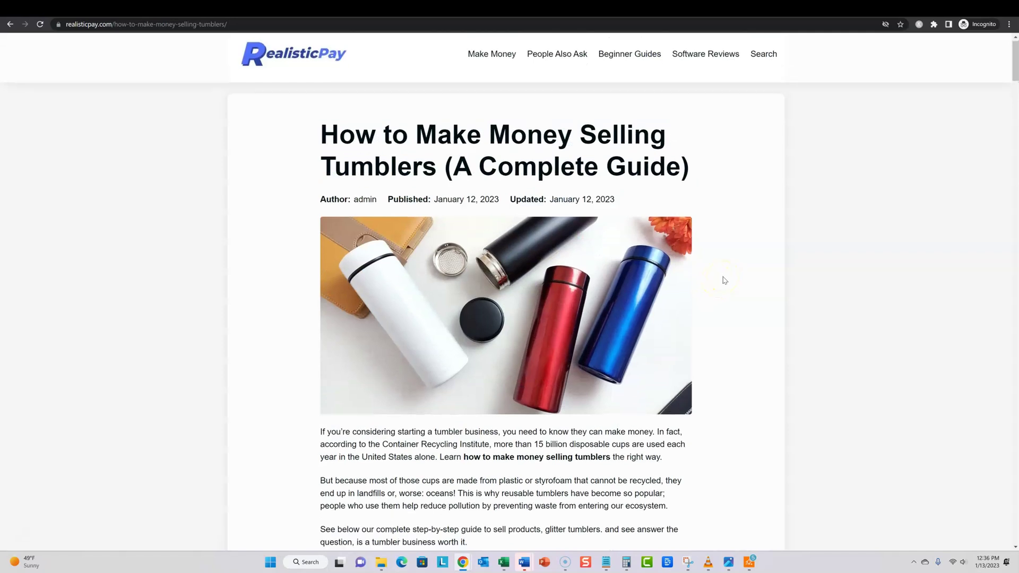
pyautogui.scroll(1, 630, 198)
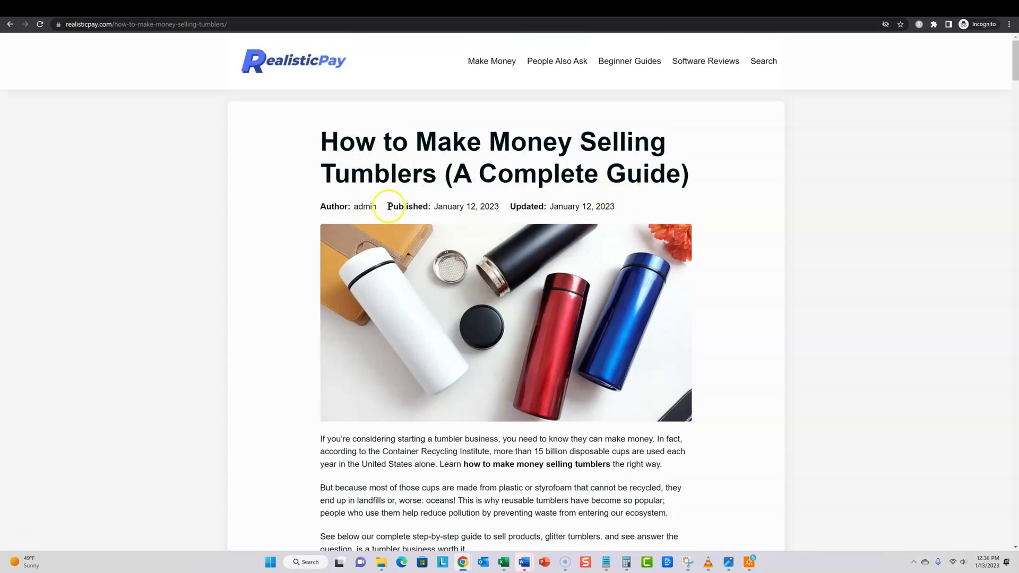
pyautogui.moveTo(389, 207); pyautogui.dragTo(649, 212)
pyautogui.click(771, 227)
pyautogui.scroll(-3, 670, 331)
pyautogui.scroll(-5, 568, 269)
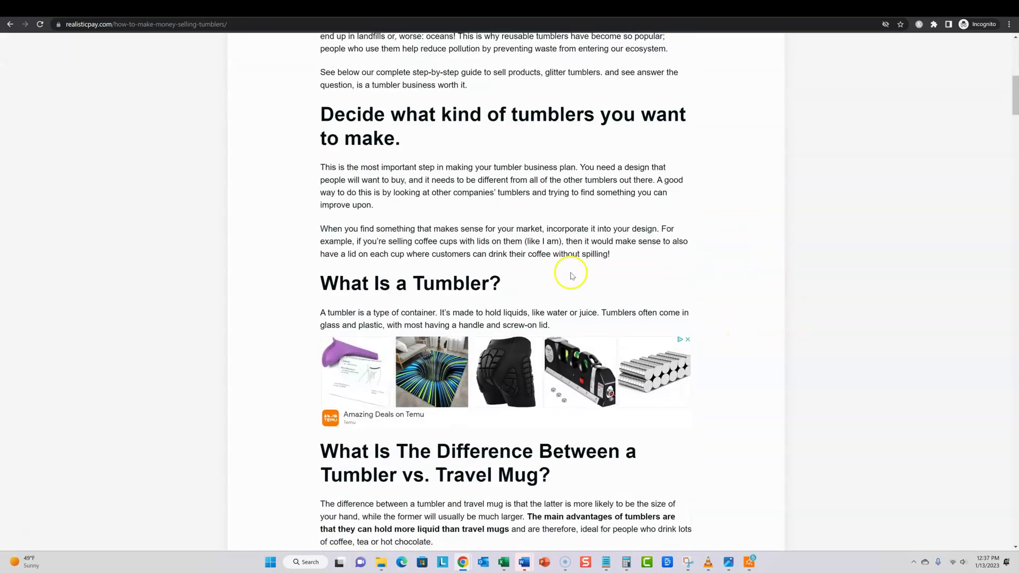
pyautogui.scroll(-15, 572, 275)
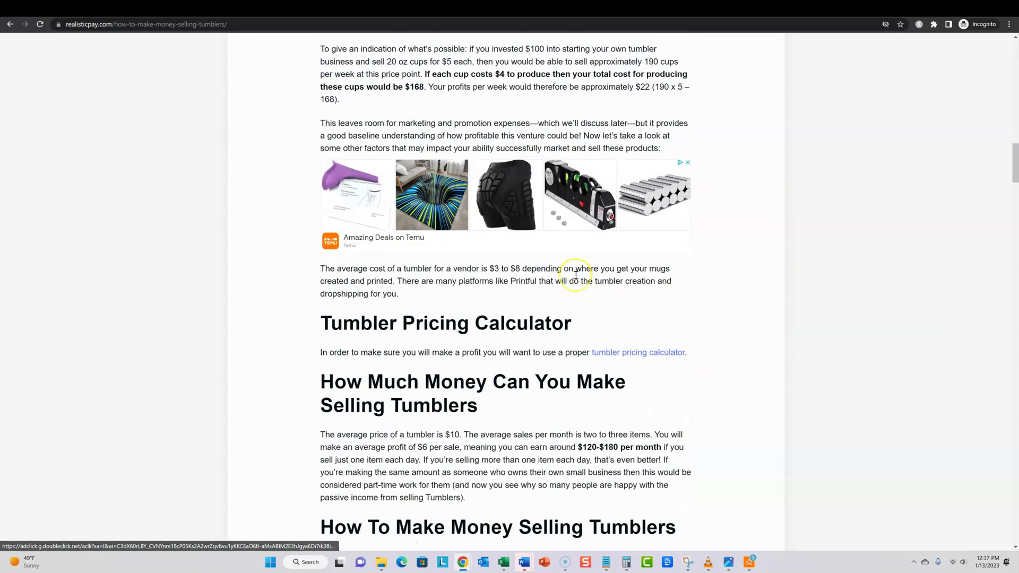
pyautogui.scroll(-20, 576, 275)
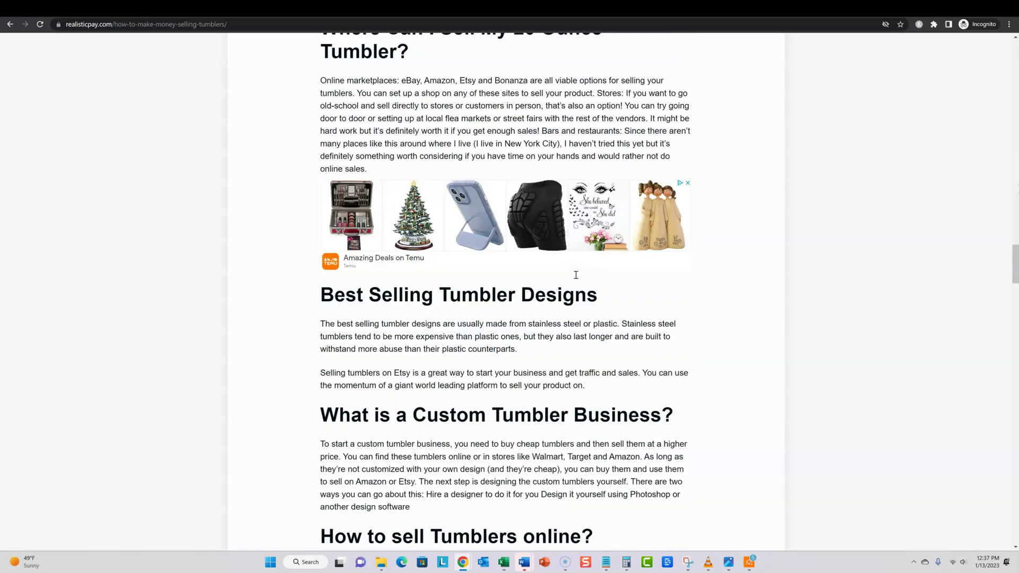
pyautogui.scroll(-18, 576, 275)
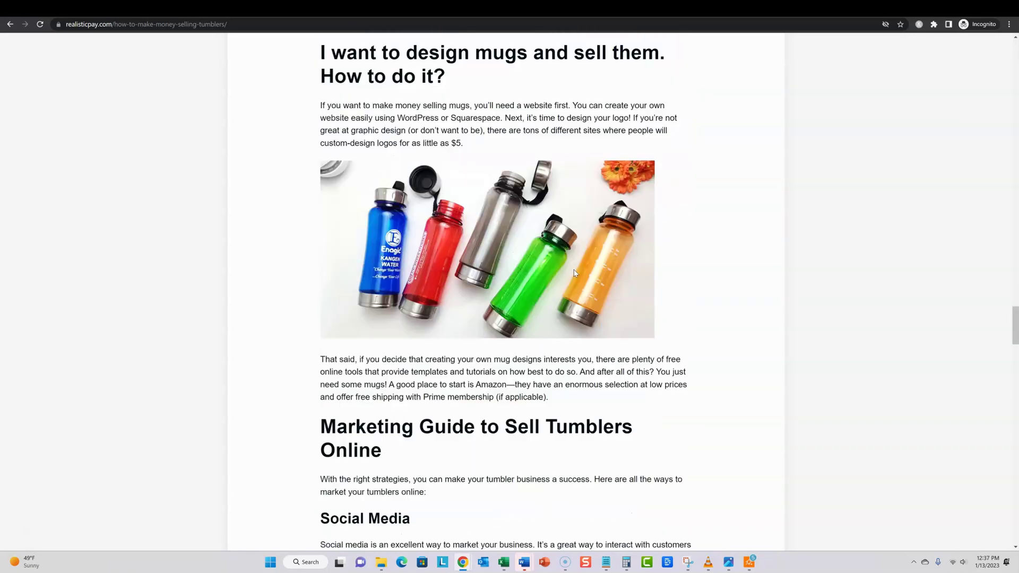
pyautogui.scroll(-15, 575, 274)
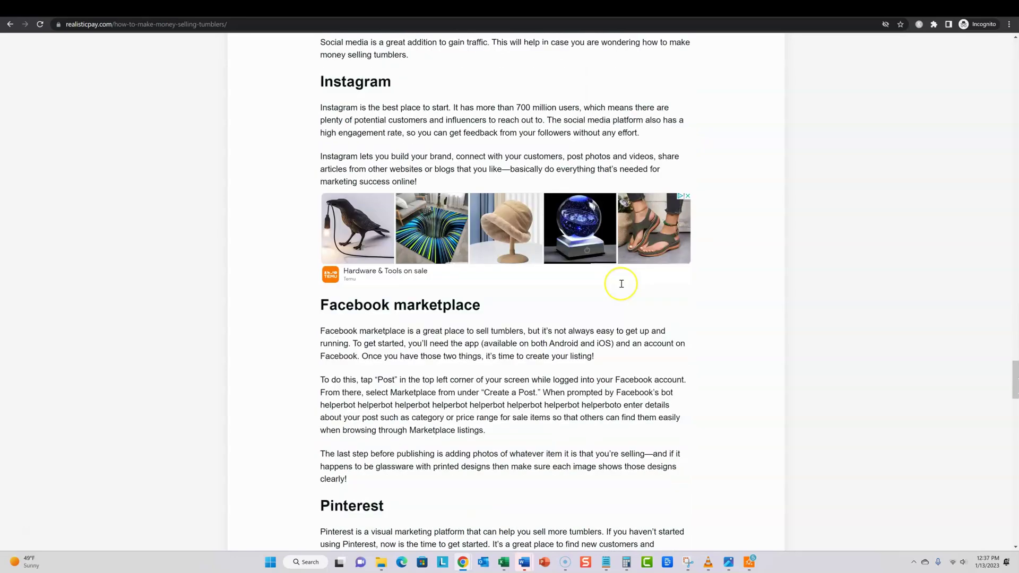
pyautogui.scroll(-13, 621, 284)
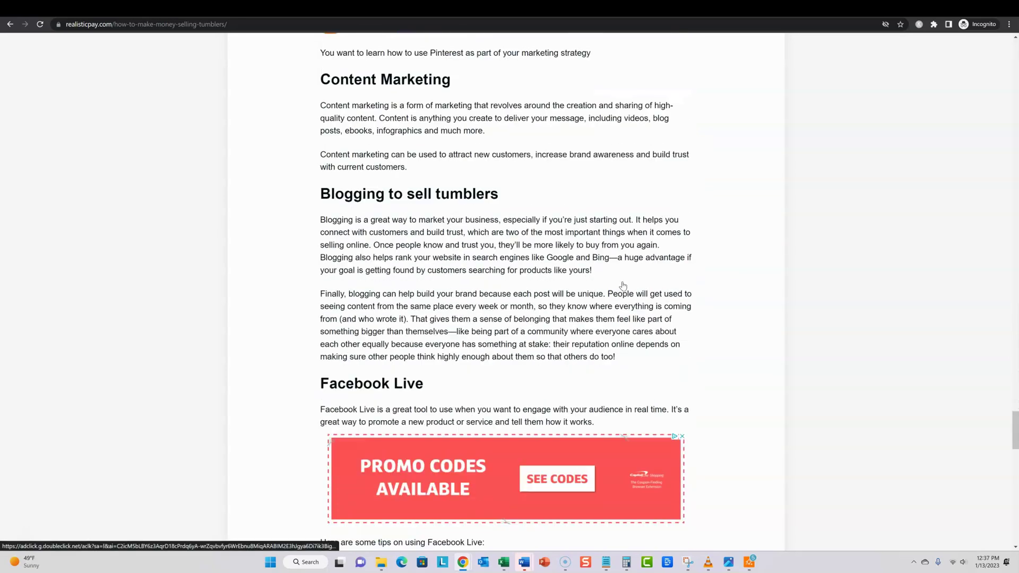
pyautogui.scroll(-11, 623, 286)
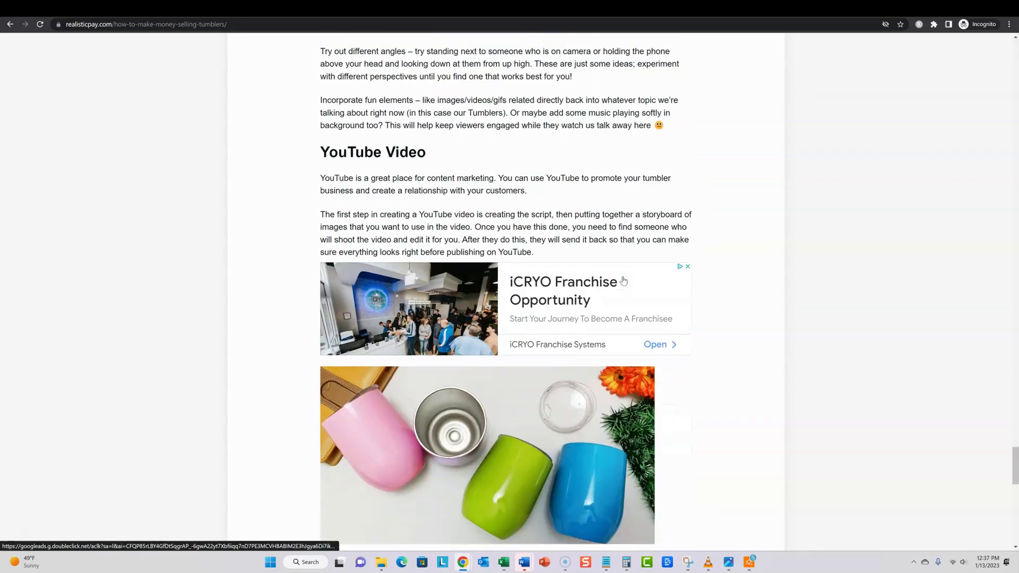
pyautogui.scroll(-3, 624, 282)
pyautogui.scroll(4, 634, 289)
pyautogui.scroll(14, 561, 356)
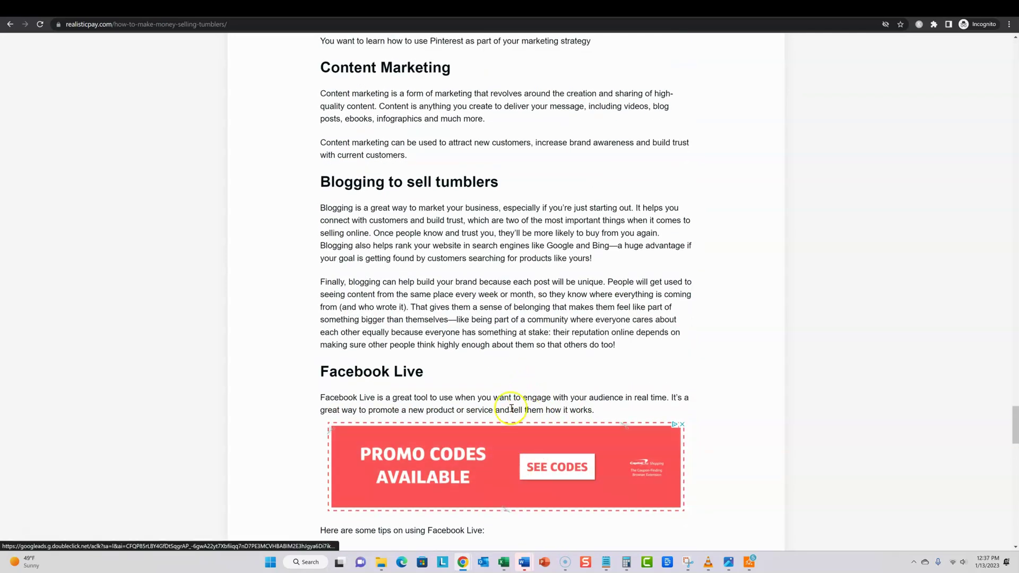
pyautogui.scroll(-10, 511, 409)
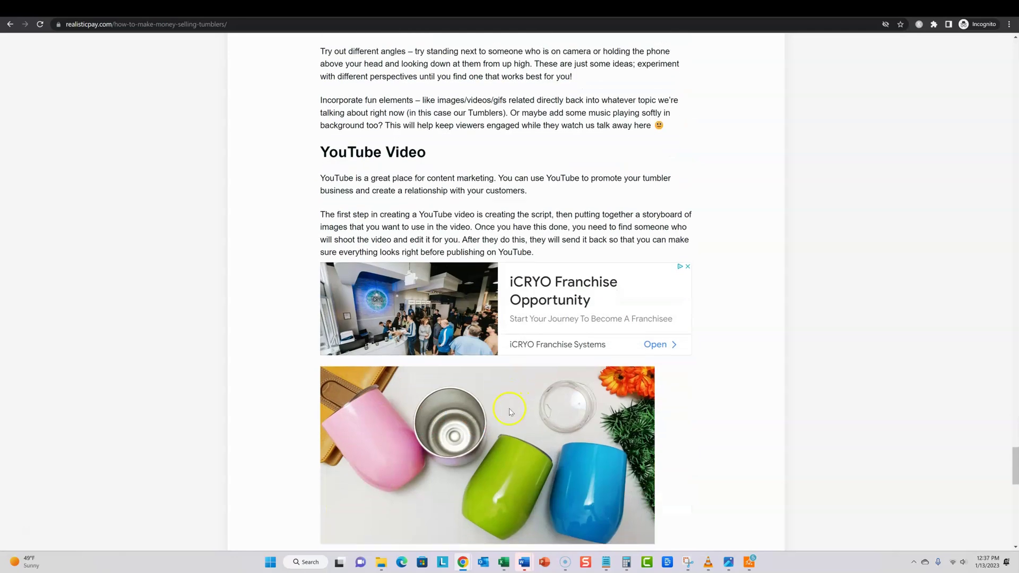
pyautogui.scroll(-15, 509, 412)
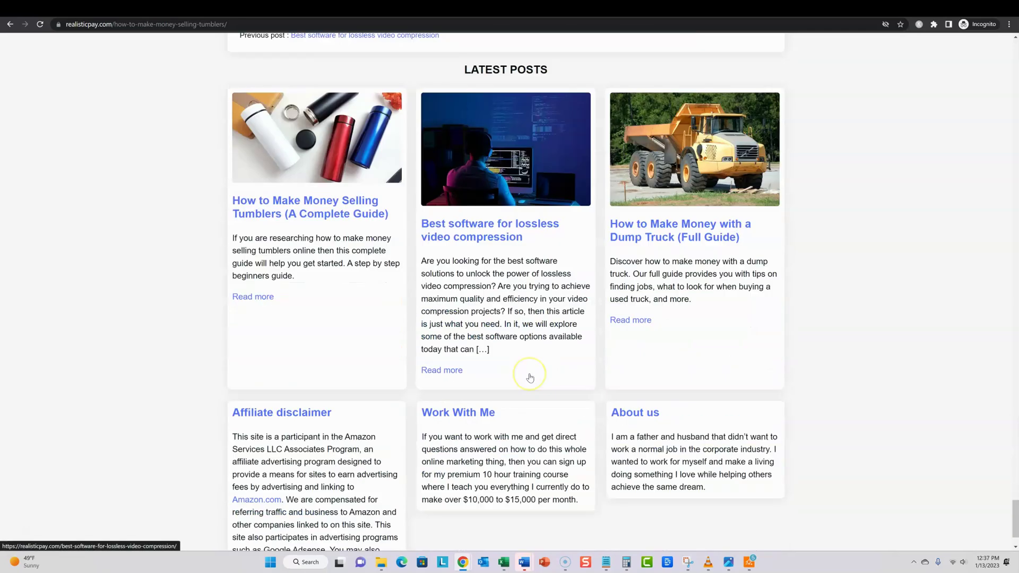
pyautogui.scroll(20, 530, 378)
pyautogui.scroll(4, 363, 249)
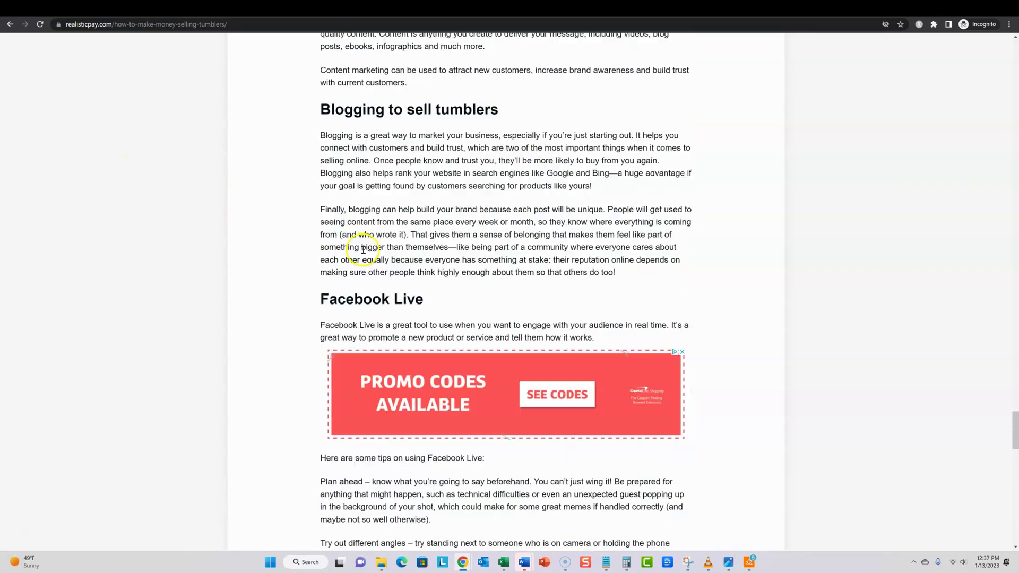
pyautogui.scroll(10, 371, 276)
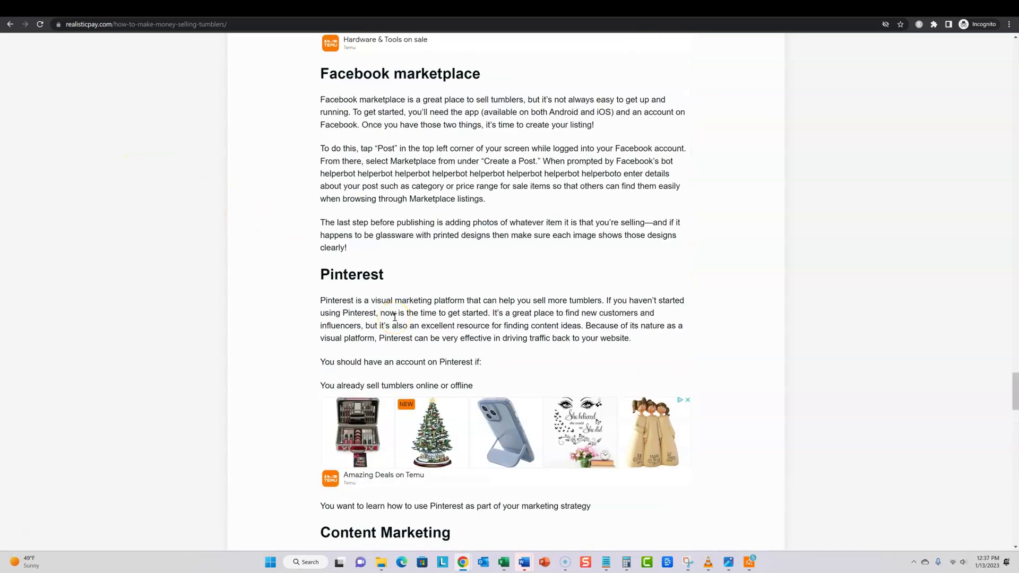
pyautogui.scroll(1, 394, 317)
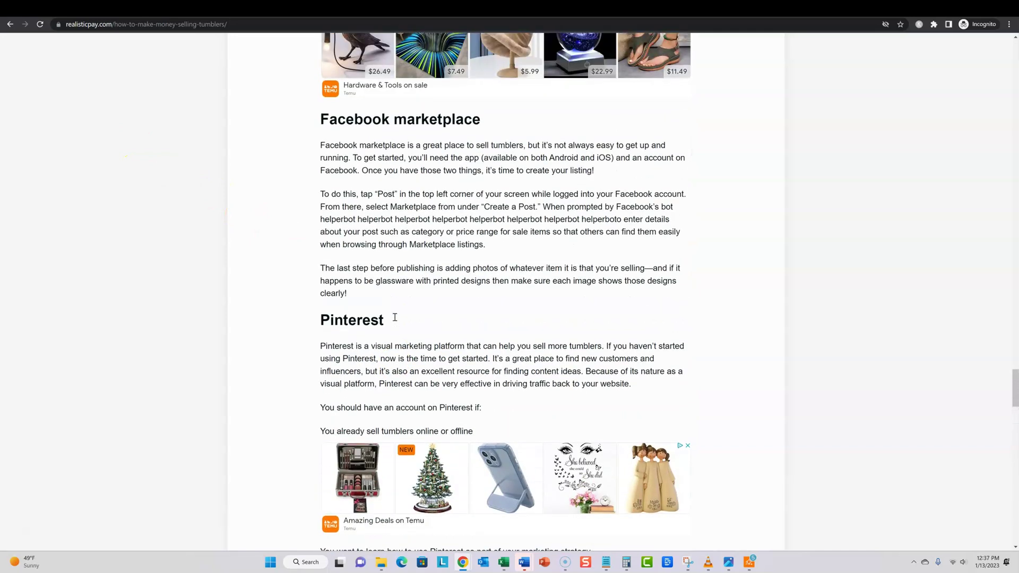
# - Minimize the Incognito window to reveal AppSumo's Contentpace deal page with the $79 1 Code plan
pyautogui.click(964, 12)
pyautogui.scroll(-1, 438, 360)
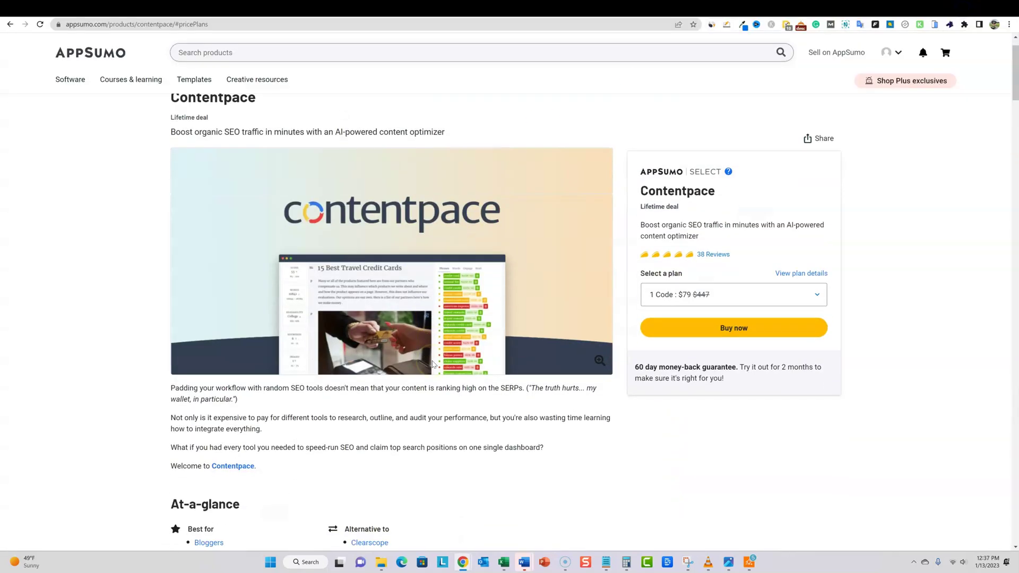
pyautogui.scroll(1, 411, 287)
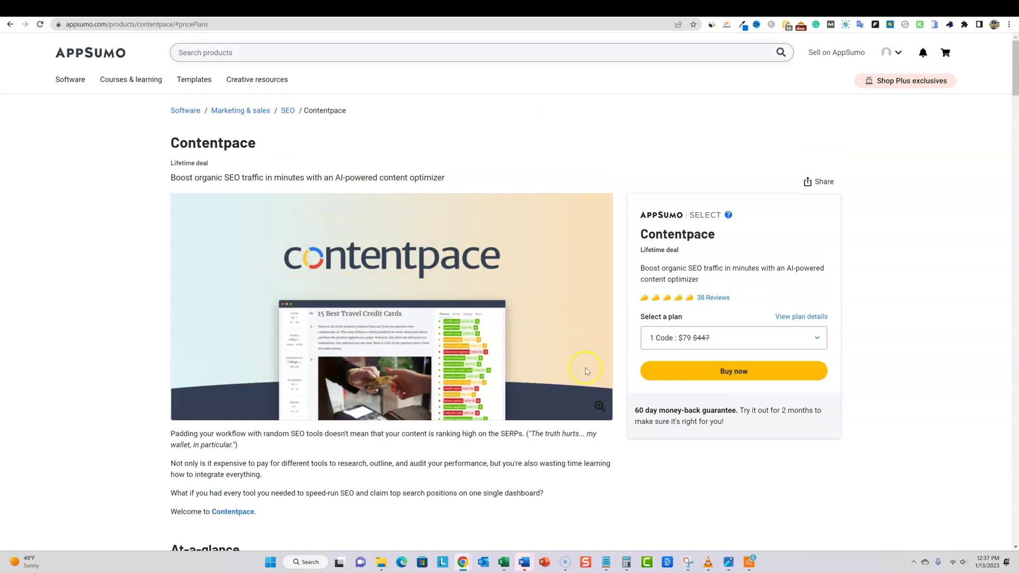
# - In Contentpace, highlight the tumbler article title and open its content audit report (score 75, 1,867 words)
pyautogui.click(353, 15)
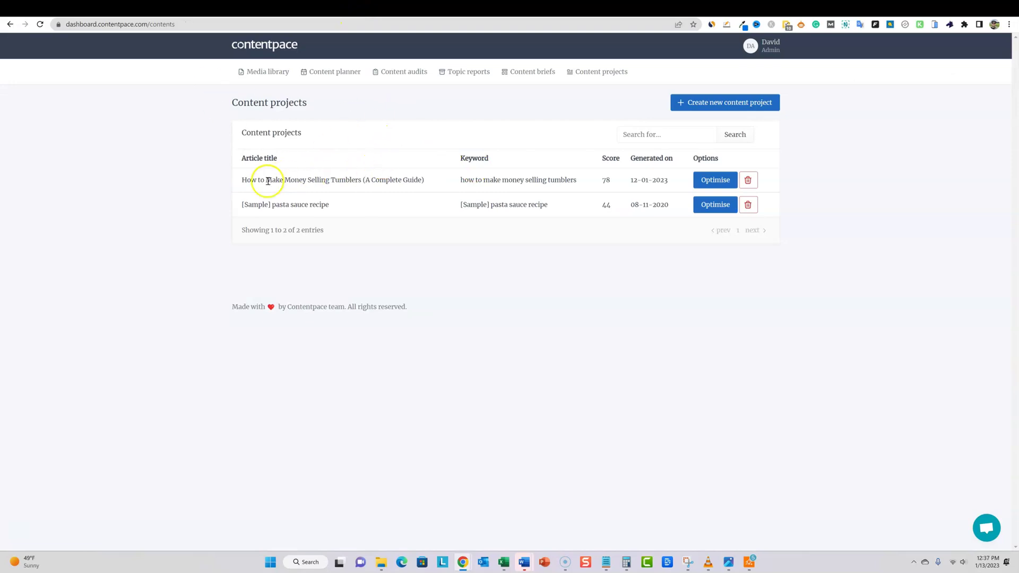
pyautogui.moveTo(244, 179); pyautogui.dragTo(426, 175)
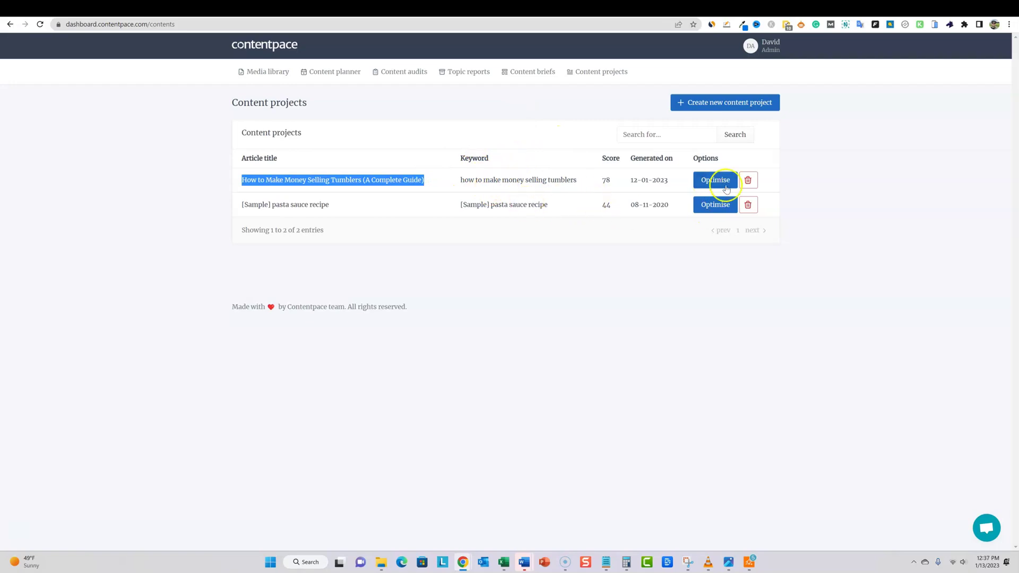
pyautogui.click(540, 74)
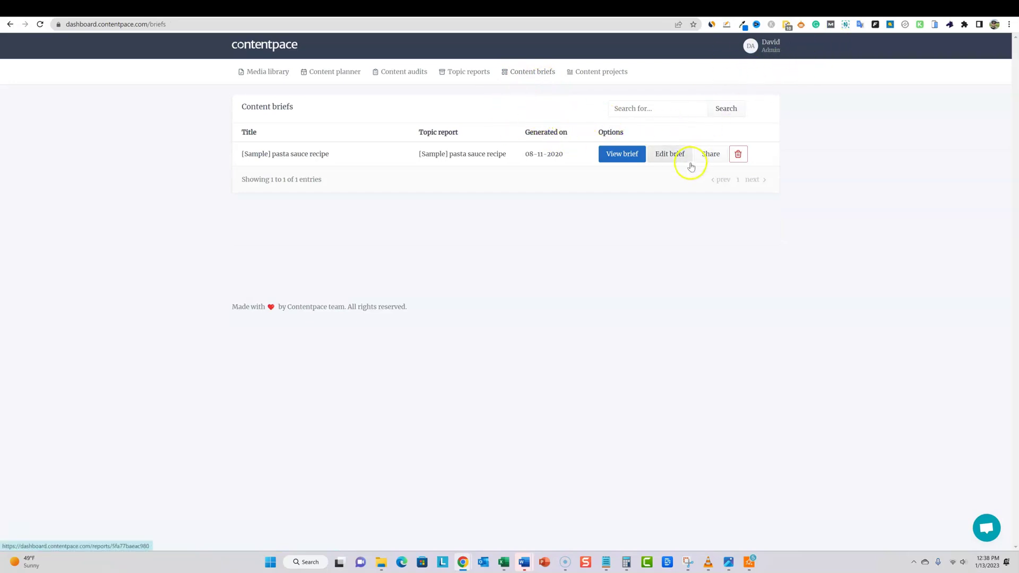
pyautogui.click(409, 74)
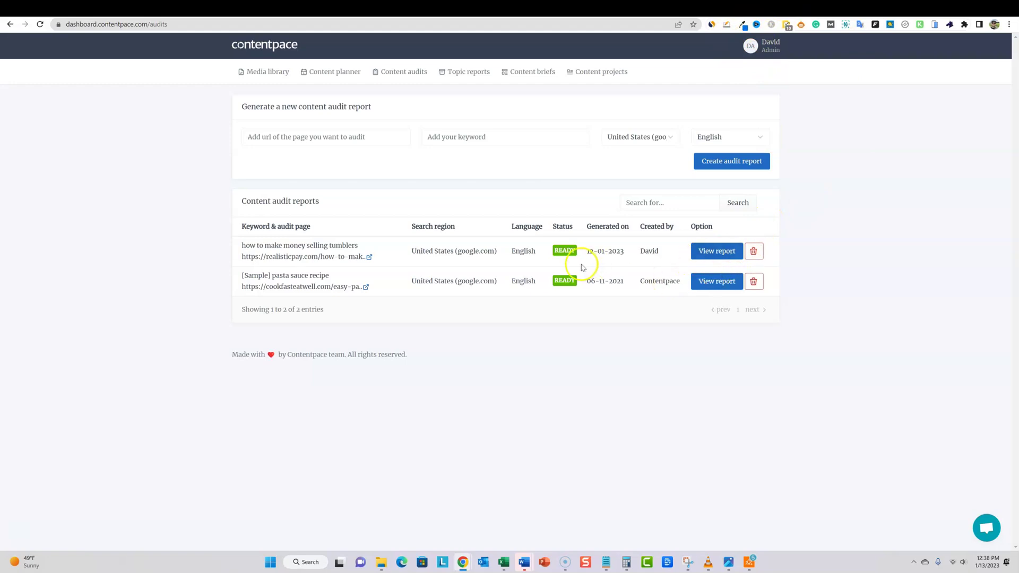
pyautogui.click(729, 255)
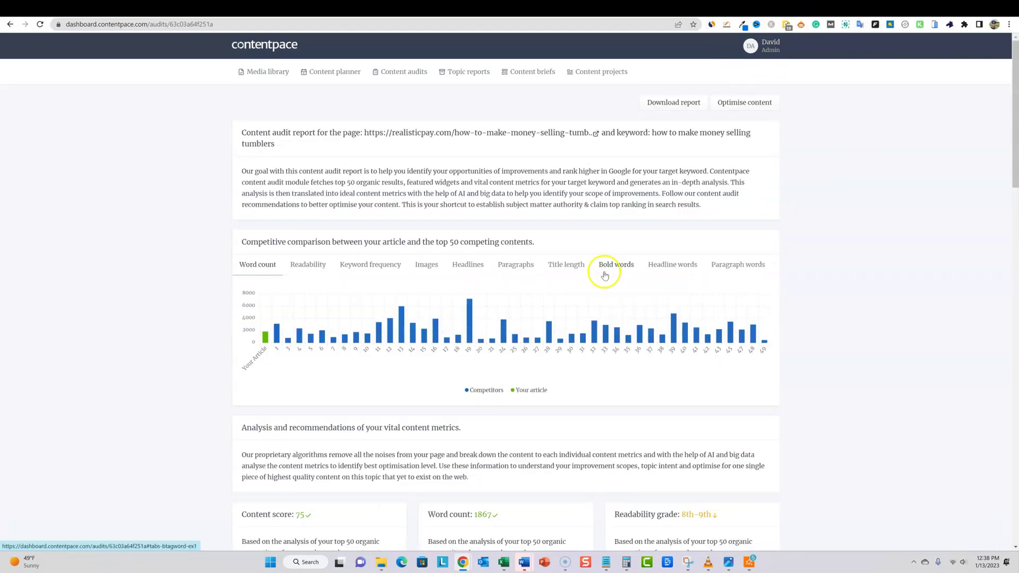
pyautogui.scroll(-5, 482, 276)
pyautogui.scroll(-6, 591, 284)
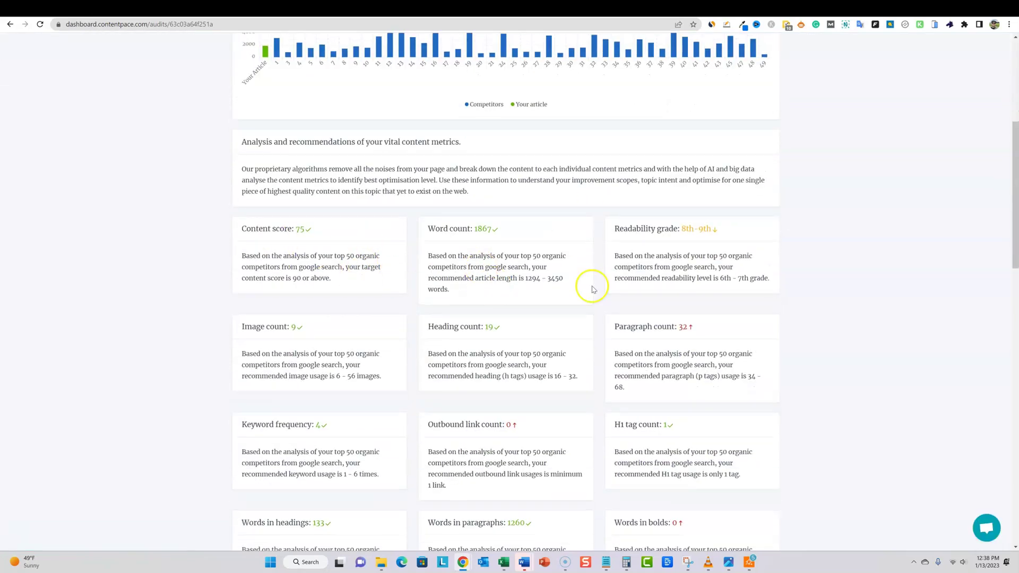
pyautogui.scroll(12, 634, 292)
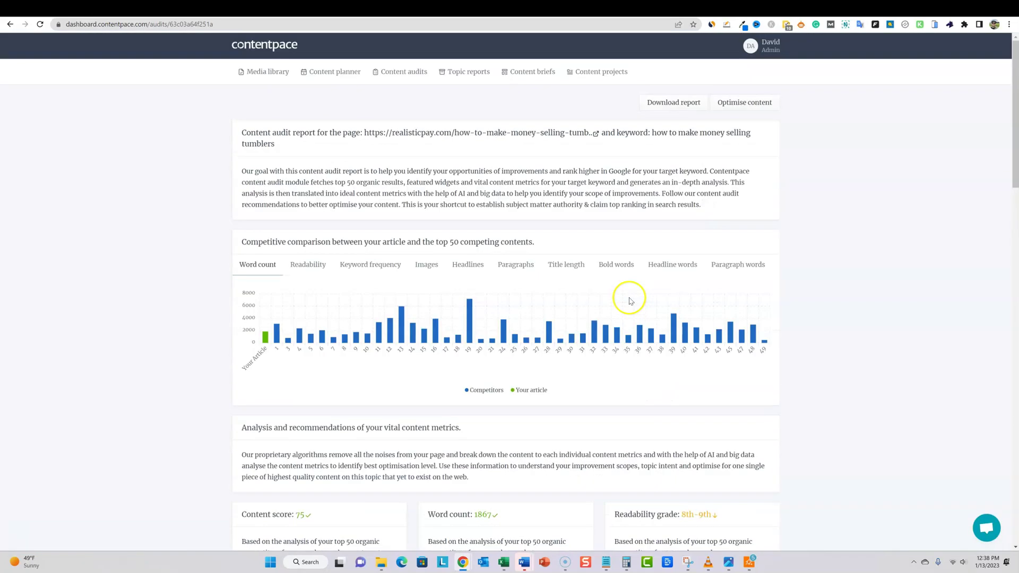
# - Load the tumbler article into the Optimise content editor and select the 'you will get more exposure' sentence
pyautogui.click(747, 102)
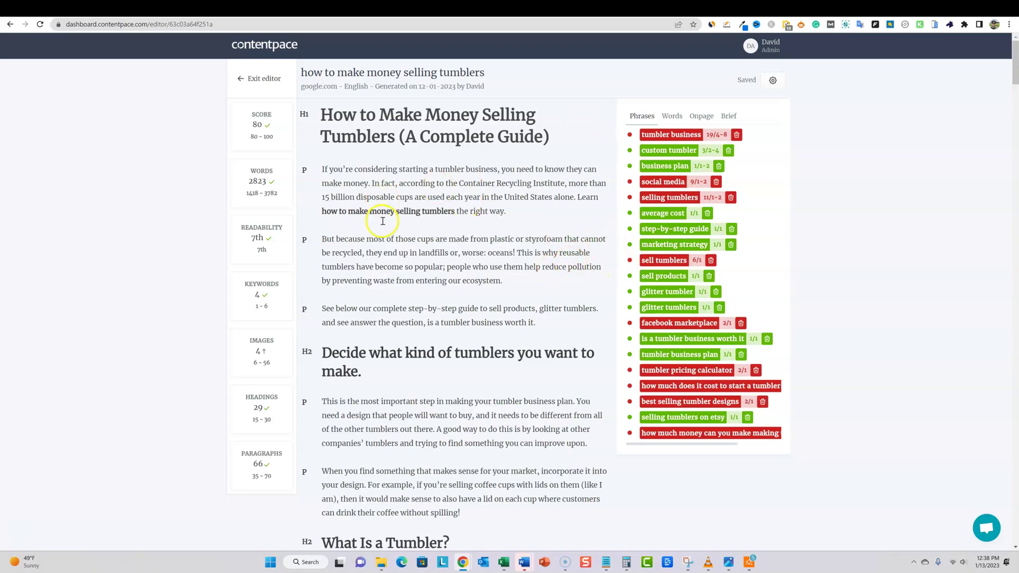
pyautogui.scroll(-20, 382, 221)
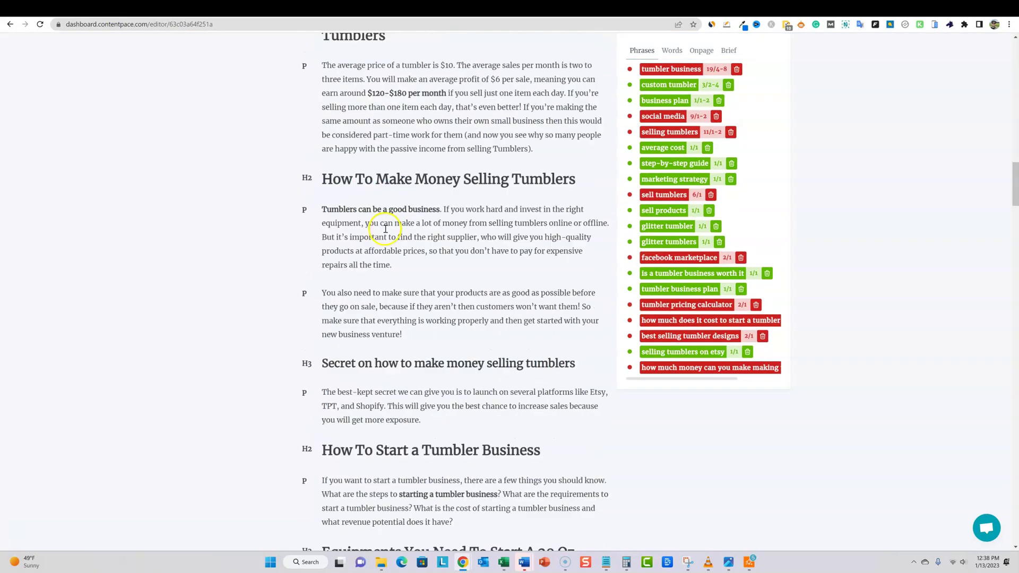
pyautogui.scroll(7, 387, 221)
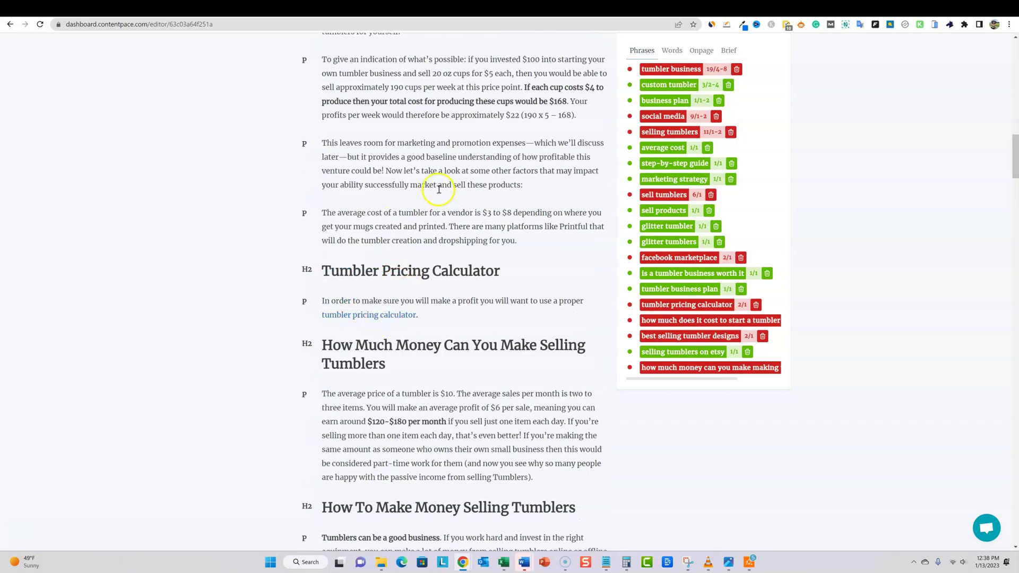
pyautogui.scroll(4, 432, 218)
pyautogui.scroll(-13, 427, 244)
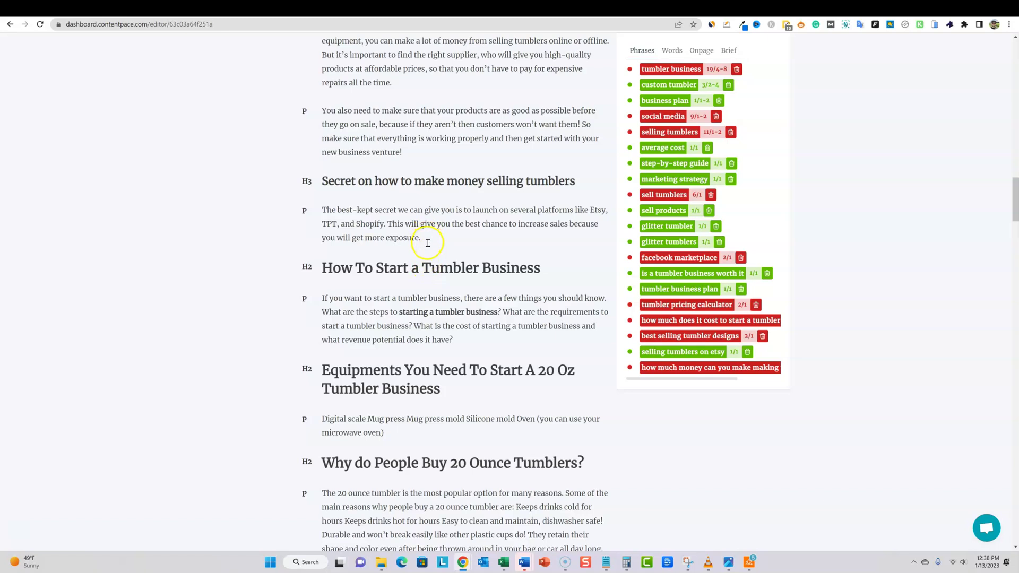
pyautogui.moveTo(437, 243); pyautogui.dragTo(320, 248)
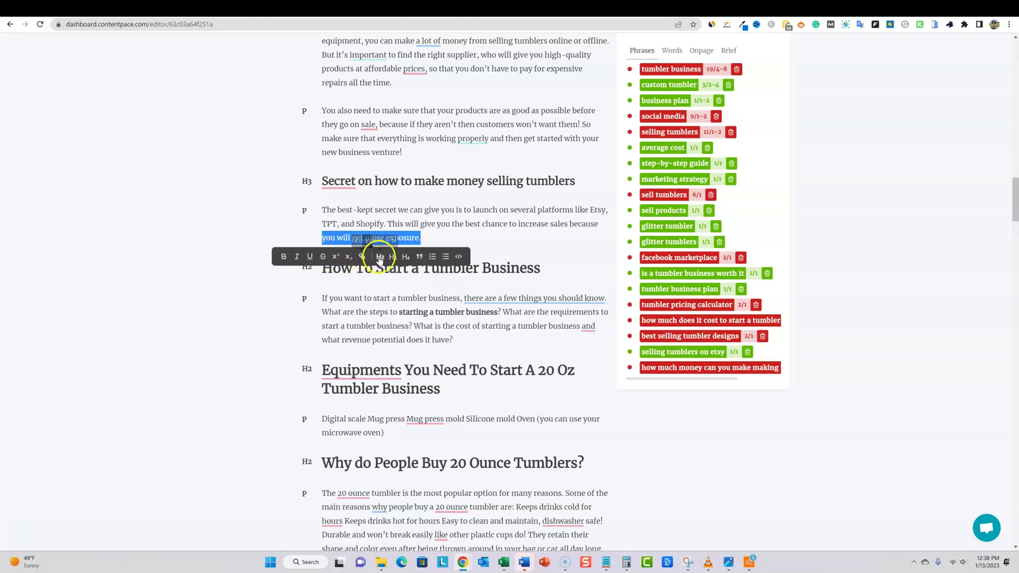
# - Add an empty paragraph after 'have?', start a stock photo insert, then cancel and remove the image block
pyautogui.click(490, 253)
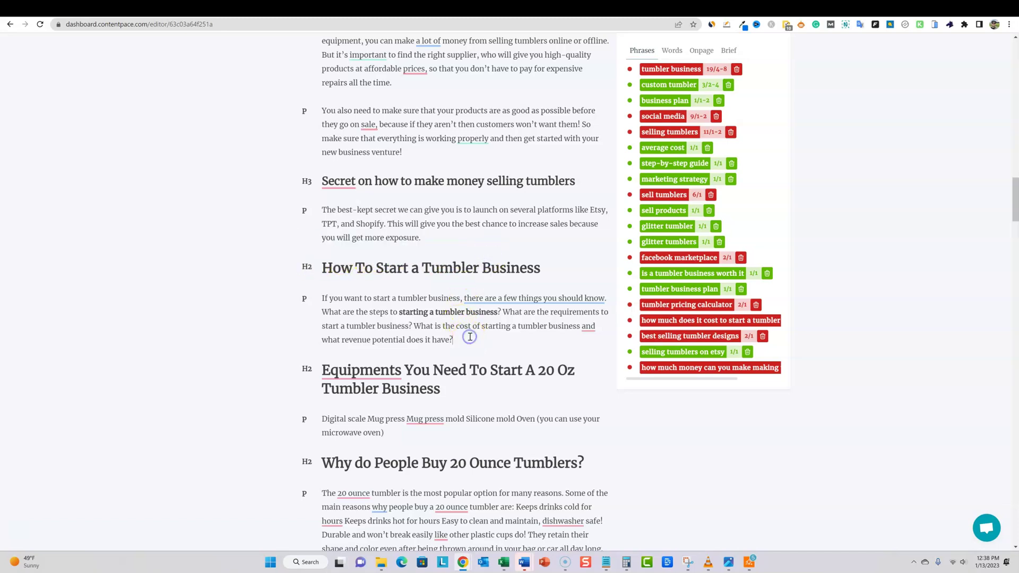
pyautogui.press('Return')
pyautogui.scroll(1, 382, 371)
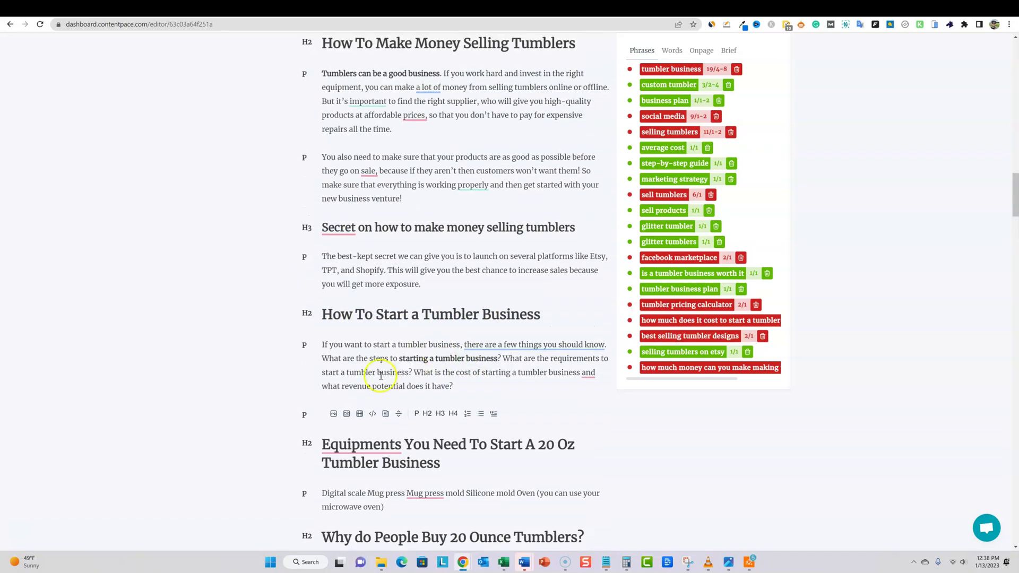
pyautogui.click(334, 415)
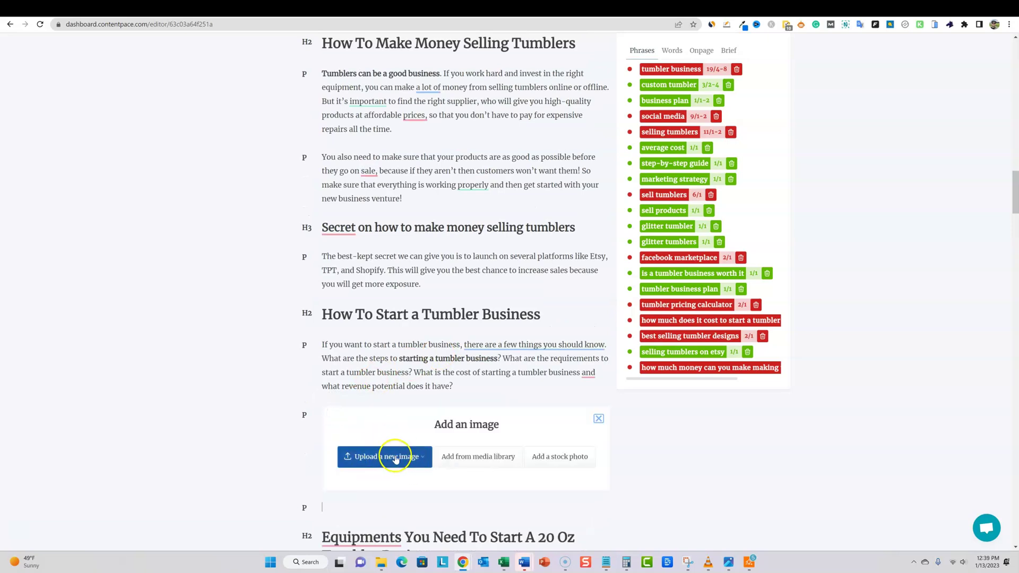
pyautogui.click(557, 456)
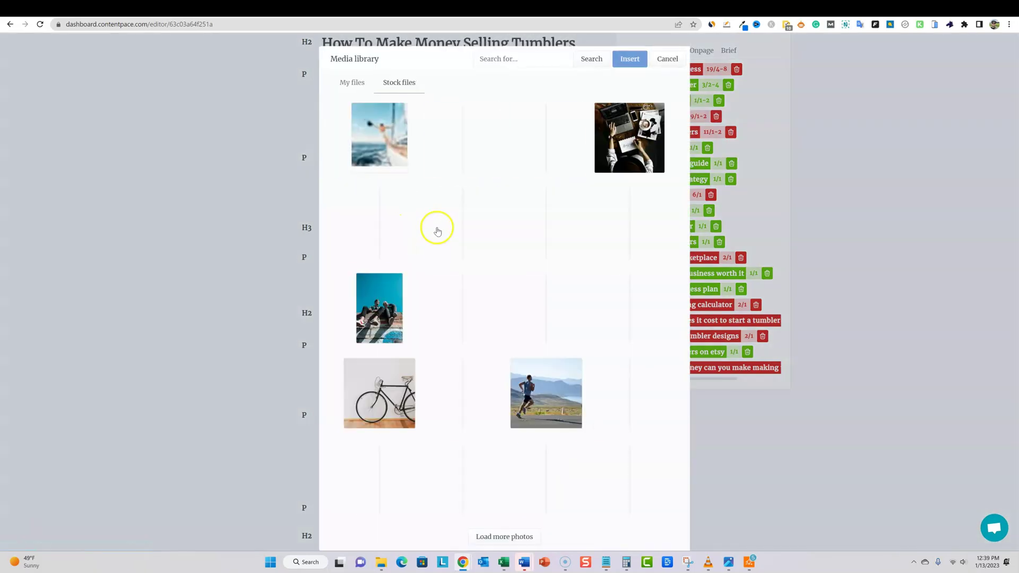
pyautogui.click(681, 60)
pyautogui.scroll(-1, 567, 382)
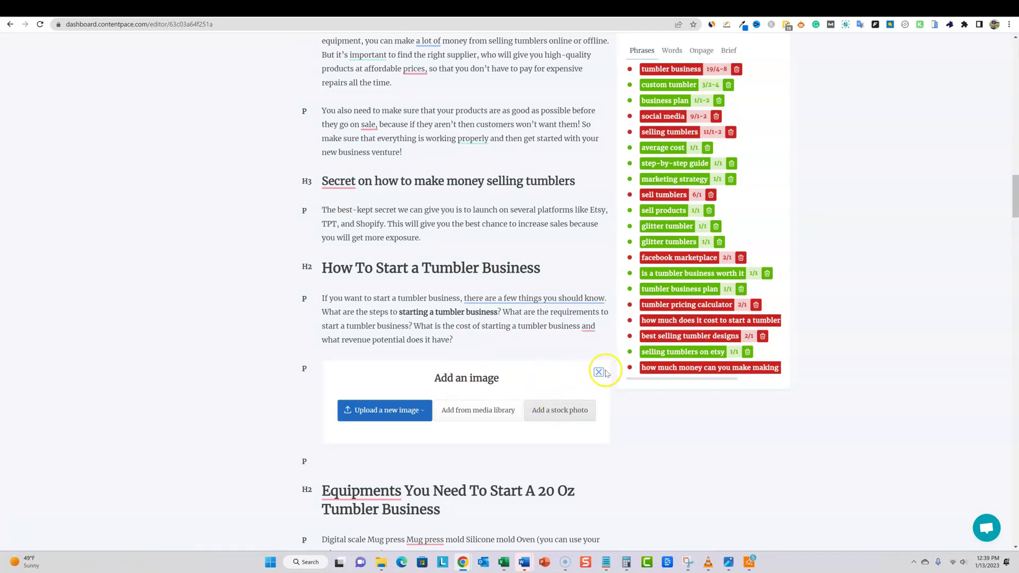
pyautogui.click(598, 372)
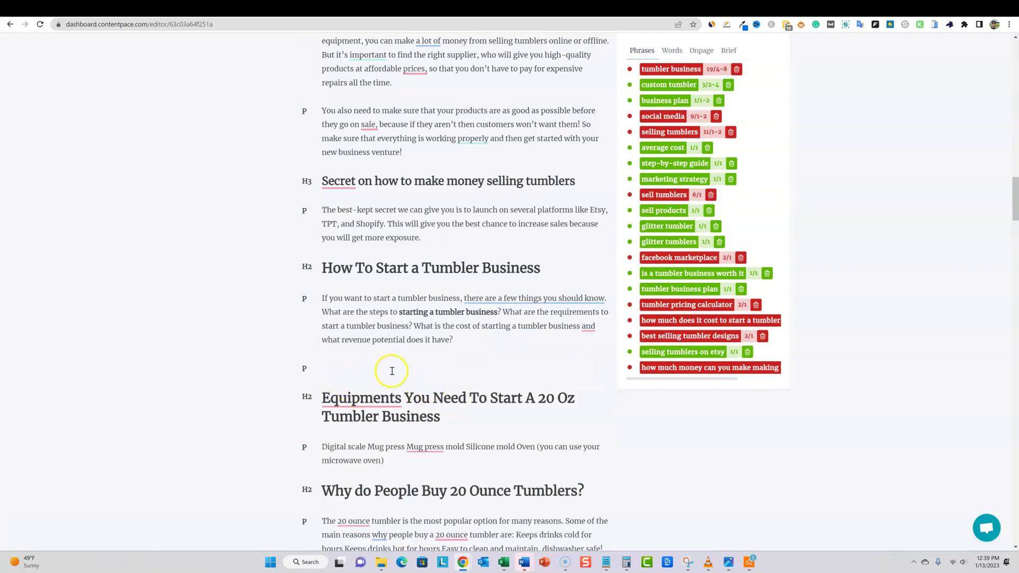
# - Delete the selected 'Equipm' text, turning the Equipments heading into a plain paragraph
pyautogui.moveTo(373, 394); pyautogui.dragTo(366, 373)
pyautogui.press('BackSpace')
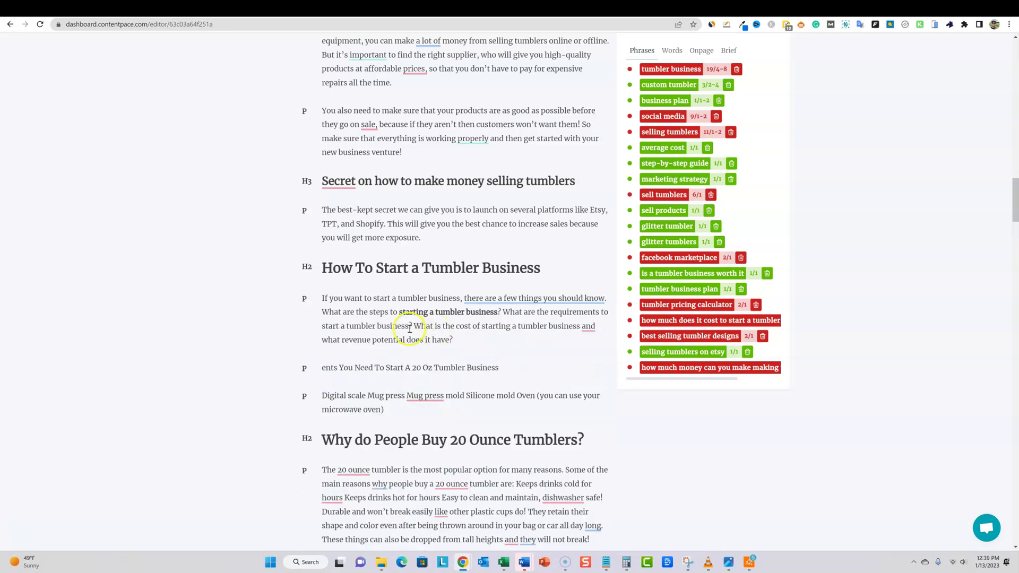
pyautogui.scroll(1, 489, 375)
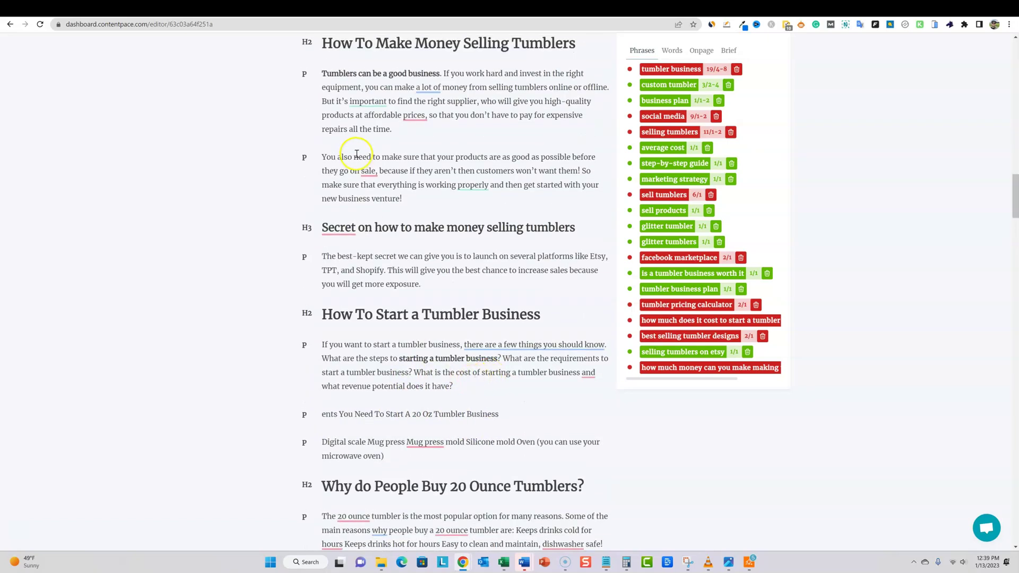
pyautogui.scroll(5, 324, 232)
pyautogui.scroll(10, 324, 232)
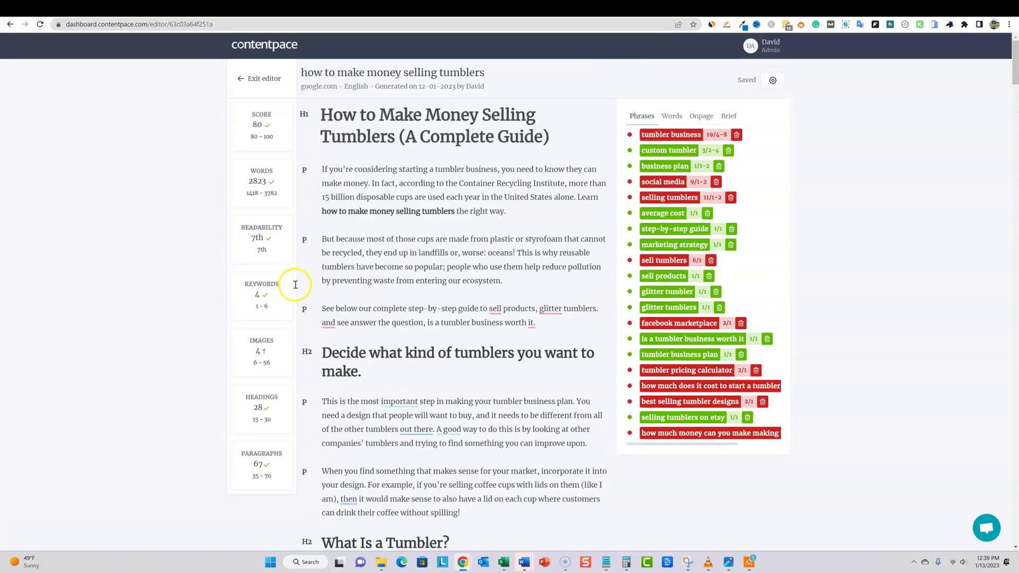
pyautogui.scroll(-10, 413, 249)
pyautogui.scroll(10, 405, 272)
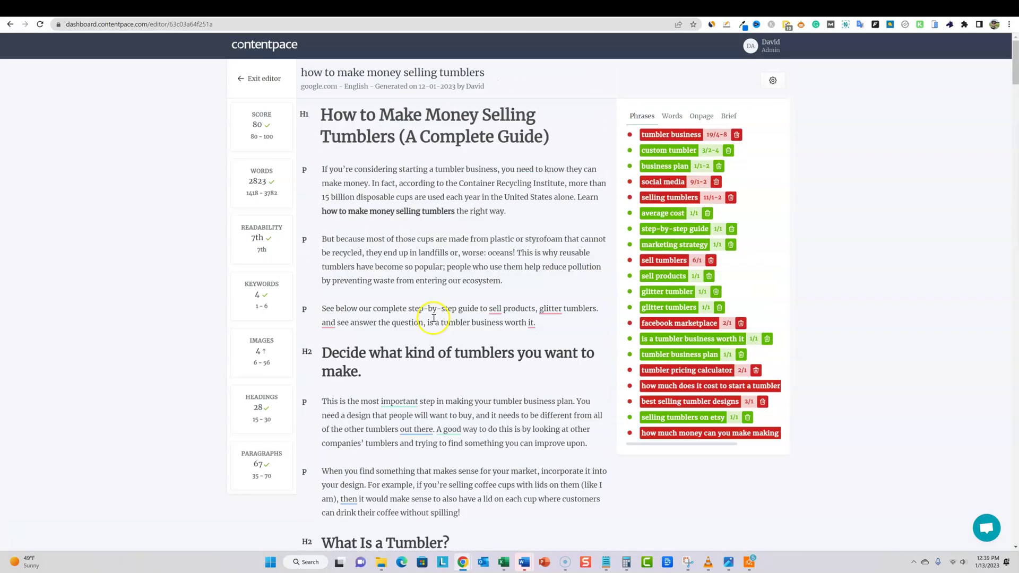
pyautogui.moveTo(268, 118)
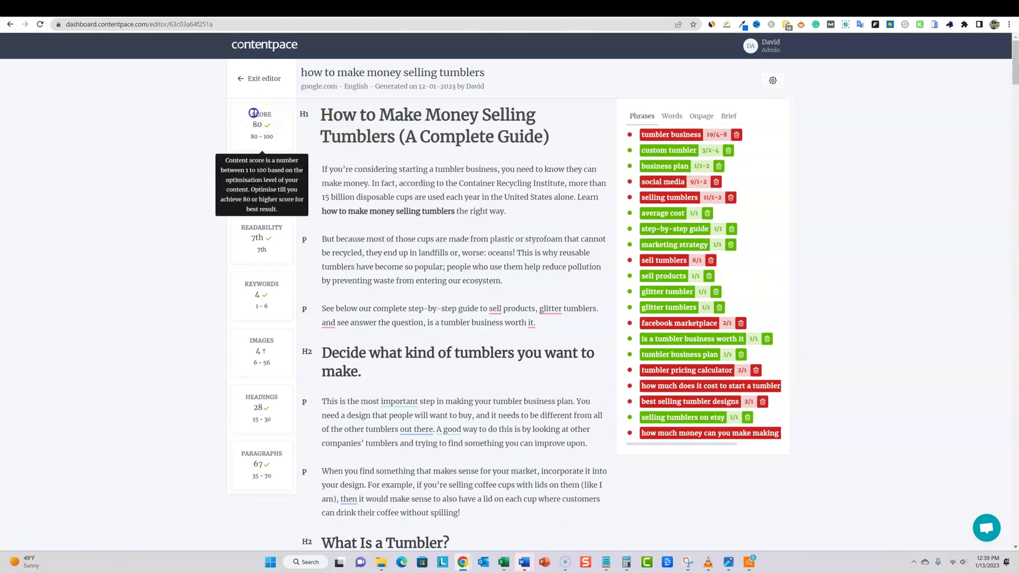
pyautogui.moveTo(253, 111); pyautogui.dragTo(281, 142)
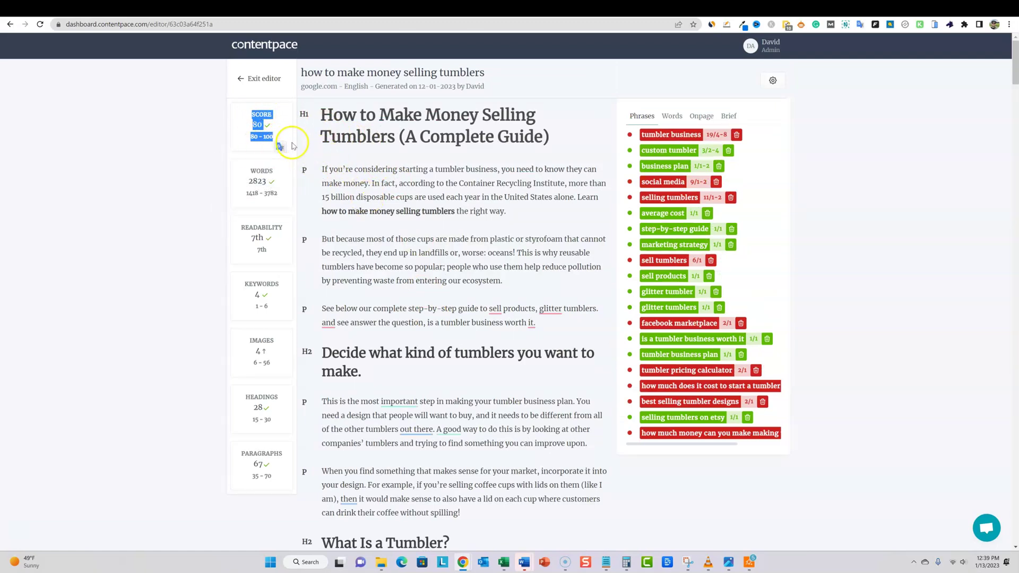
pyautogui.click(816, 136)
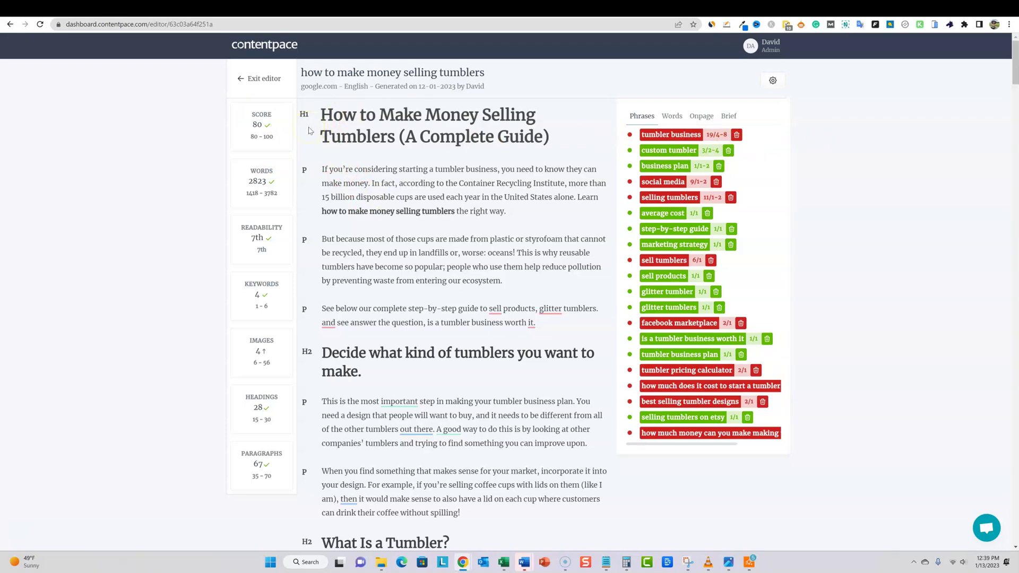
pyautogui.click(337, 175)
pyautogui.moveTo(274, 230)
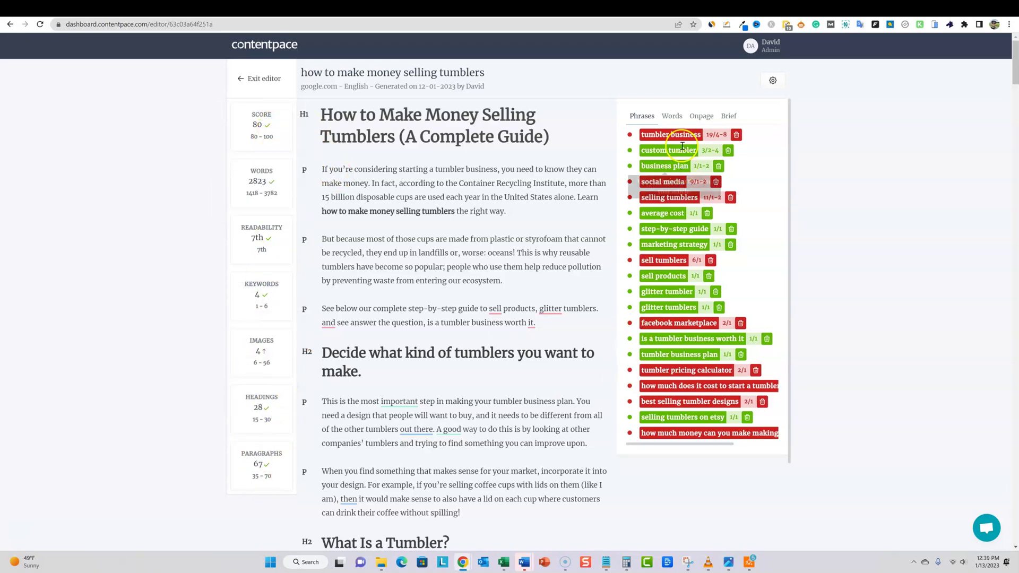
pyautogui.scroll(-5, 740, 375)
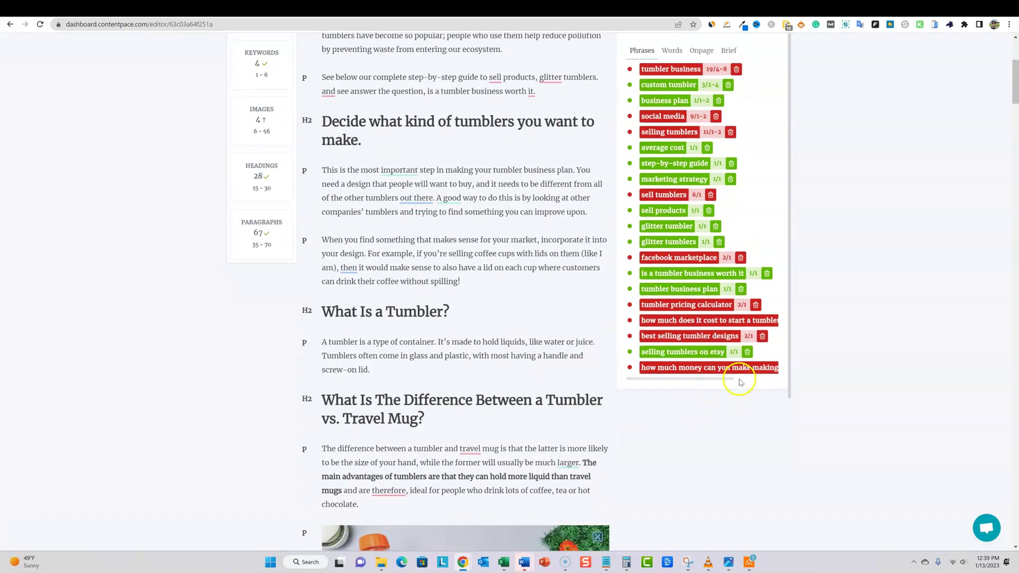
pyautogui.scroll(5, 743, 376)
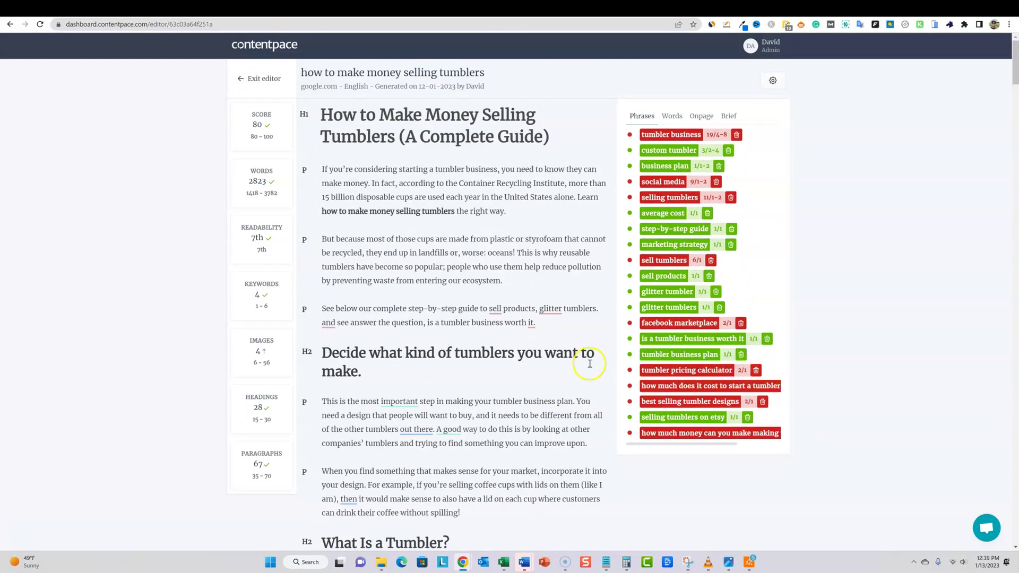
pyautogui.moveTo(272, 123)
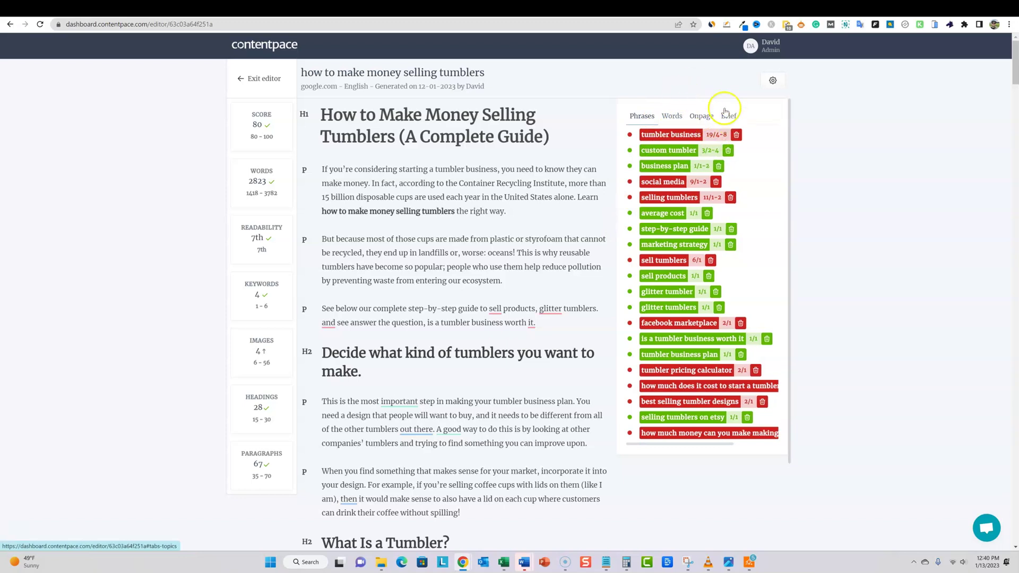
# - Show the tumbler article's Onpage checklist and scroll through its all-green recommendations
pyautogui.click(702, 116)
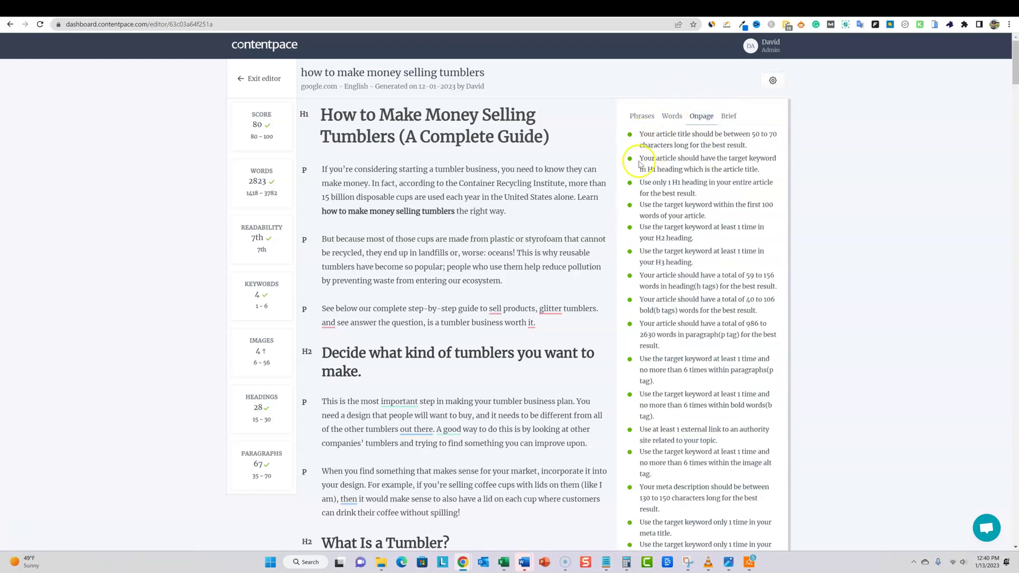
pyautogui.scroll(-3, 645, 408)
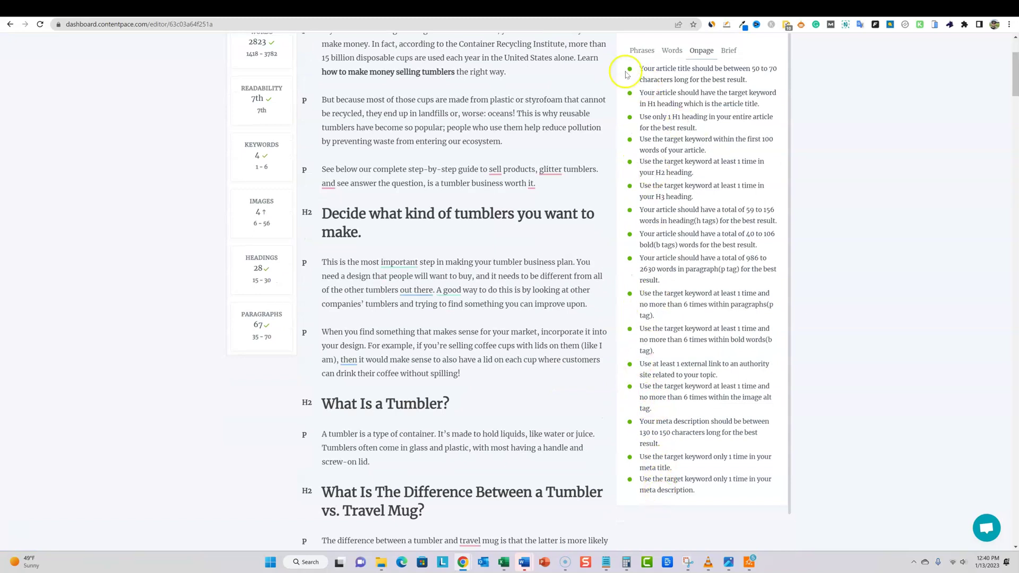
pyautogui.scroll(3, 706, 330)
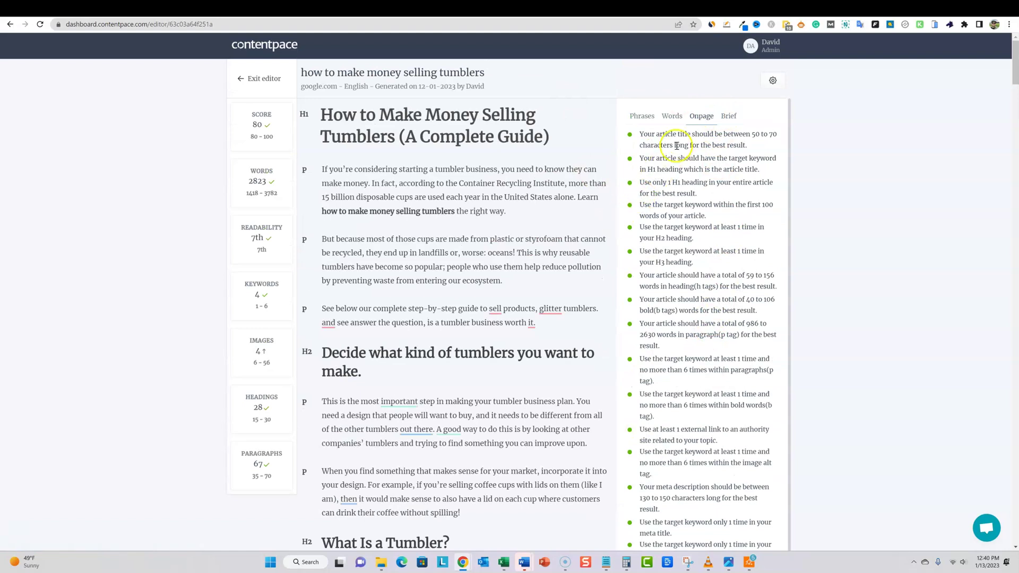
# - Go from the published RealisticPay article back to the Google search results
pyautogui.click(463, 564)
pyautogui.scroll(20, 271, 154)
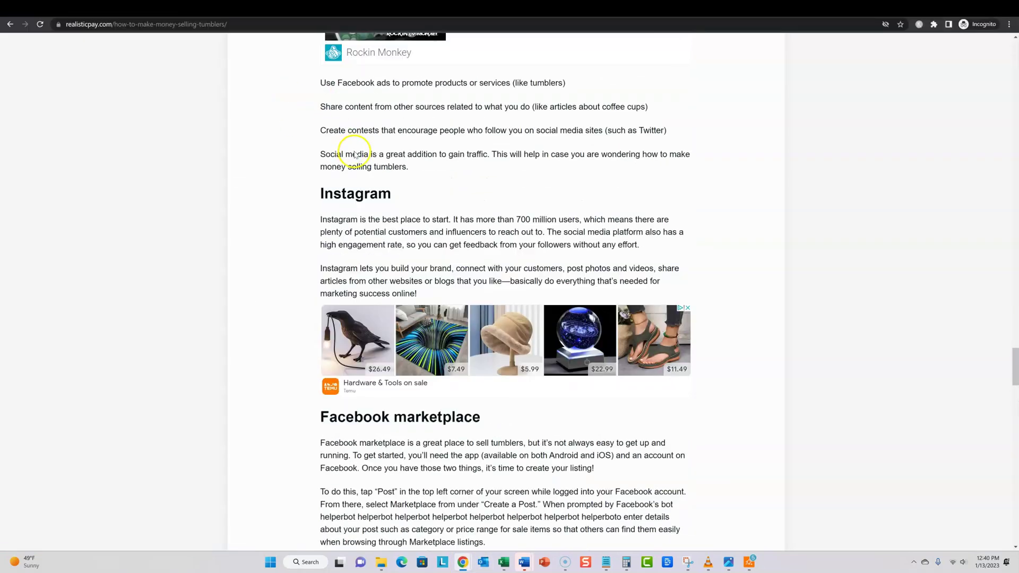
pyautogui.click(10, 24)
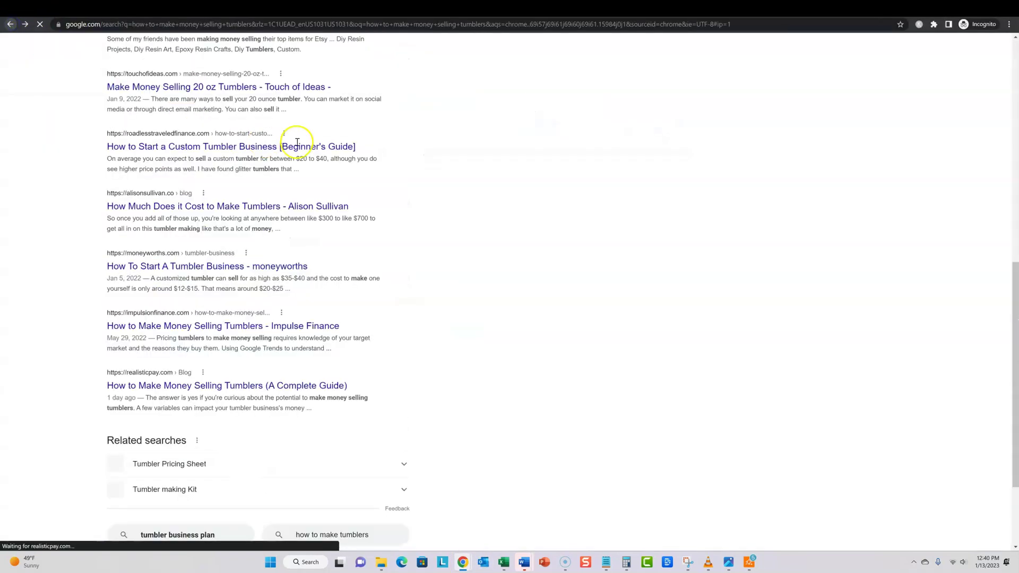
# - Locate the RealisticPay tumbler result on page one, then close the incognito window
pyautogui.scroll(9, 409, 141)
pyautogui.scroll(-7, 303, 148)
pyautogui.scroll(5, 223, 107)
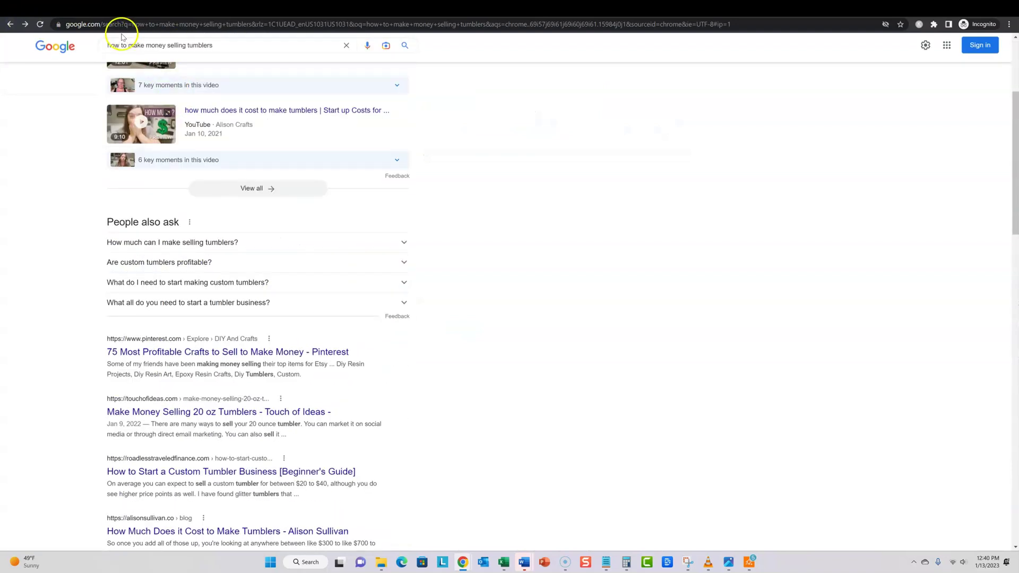
pyautogui.scroll(-7, 246, 166)
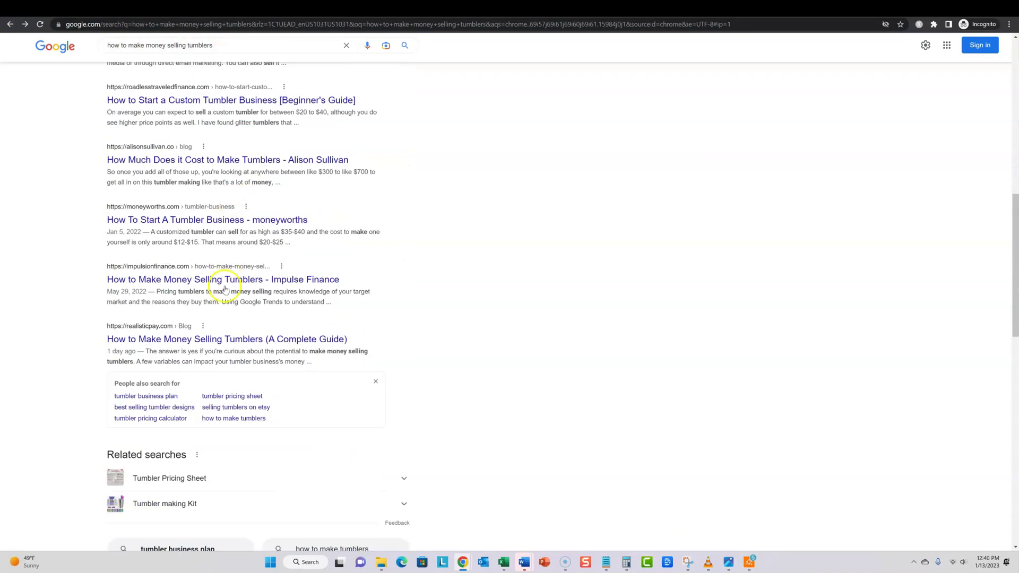
pyautogui.scroll(10, 935, 167)
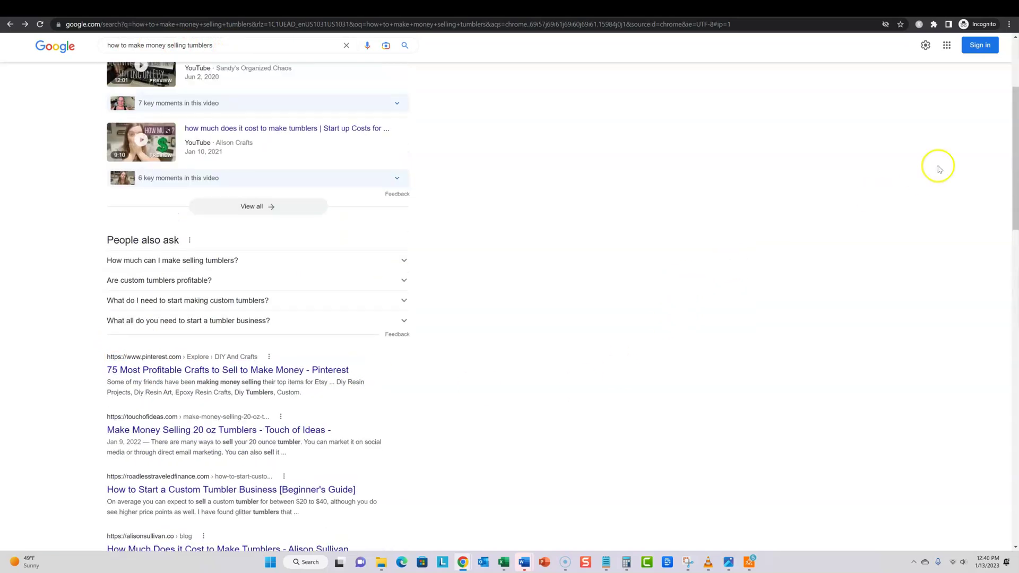
pyautogui.click(968, 12)
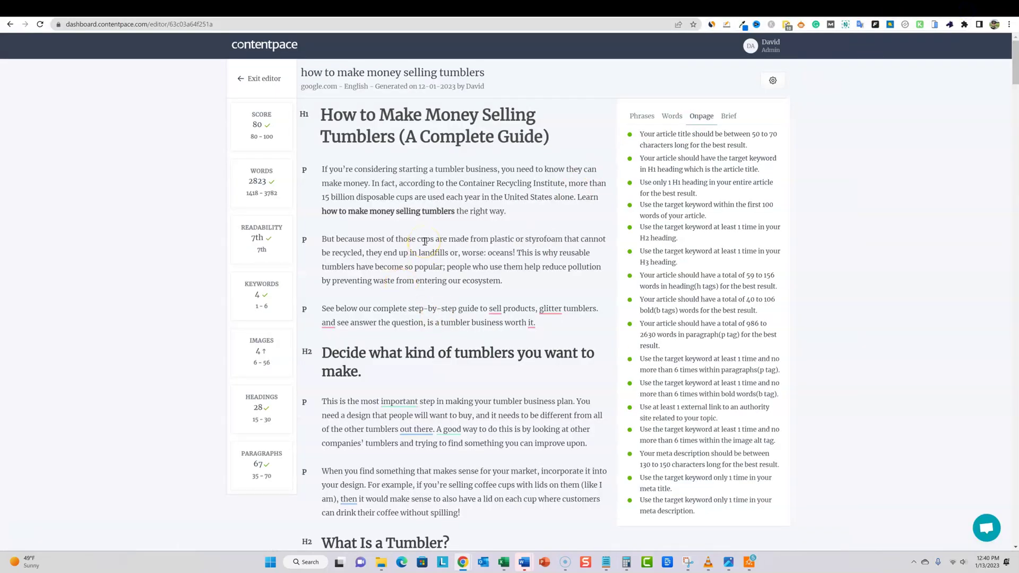
pyautogui.click(491, 272)
pyautogui.scroll(-10, 432, 353)
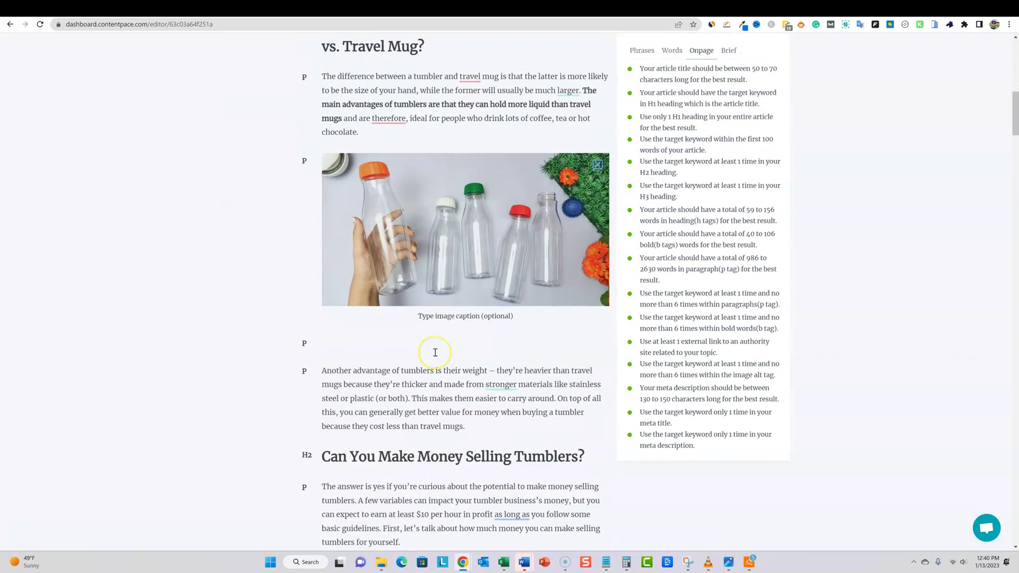
pyautogui.scroll(12, 434, 352)
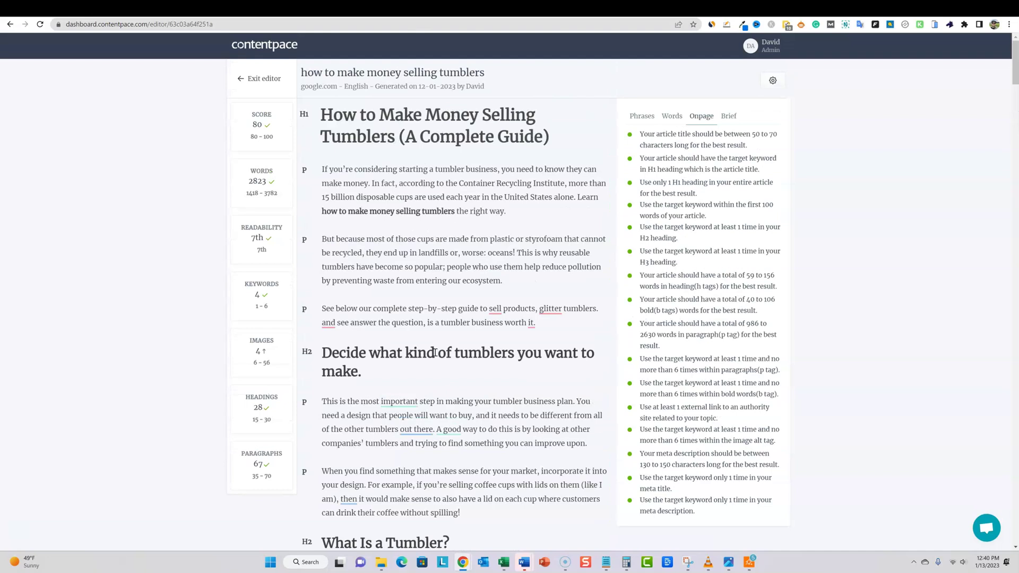
pyautogui.click(493, 308)
# - Show AppSumo's Contentpace lifetime deal with the 1 Code plan at $79
pyautogui.click(328, 8)
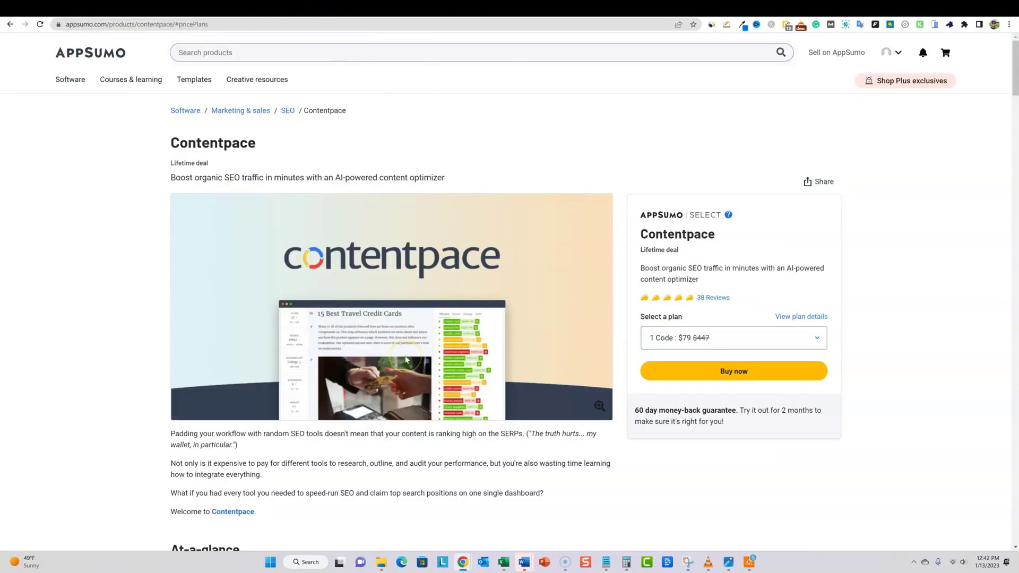